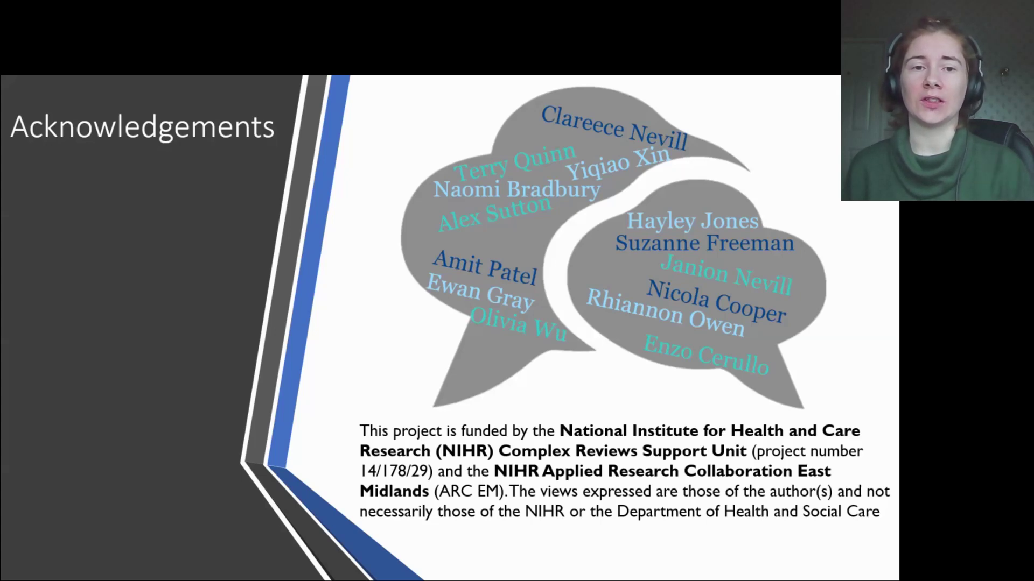
# Advance the slideshow from Acknowledgements, past the evidence synthesis apps slide, to the NMA slide.
pyautogui.press('Right')
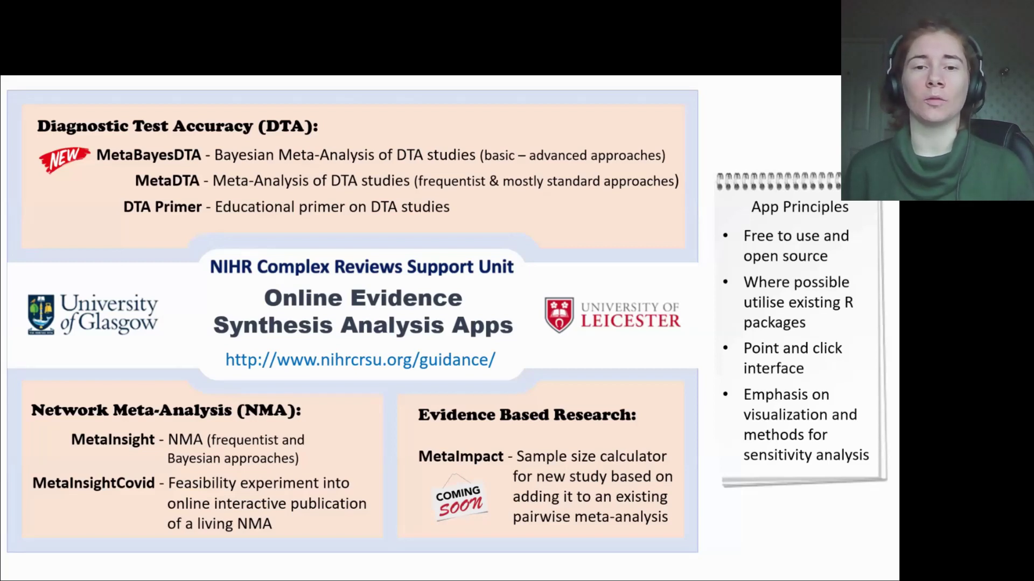
pyautogui.press('Right')
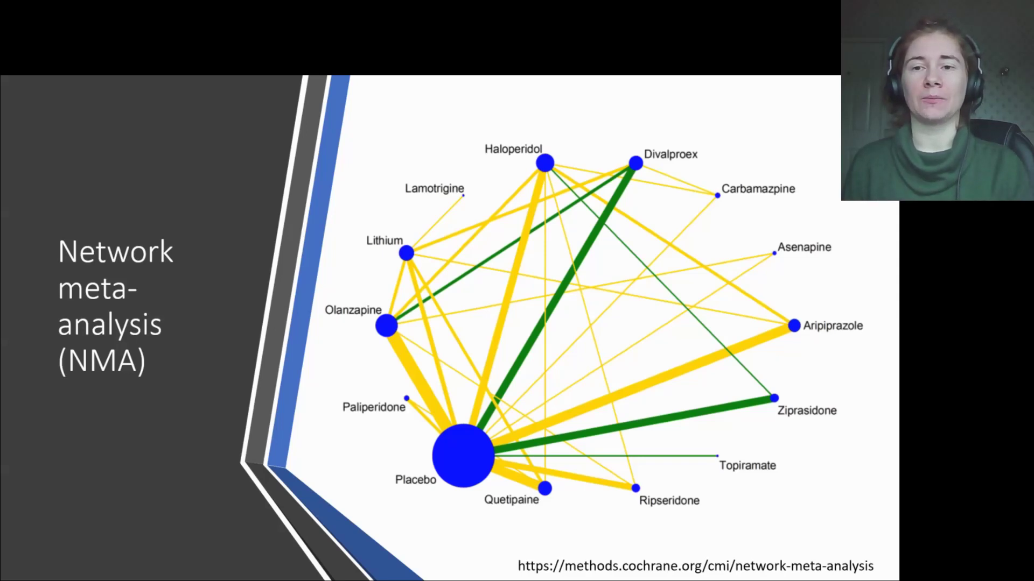
# Advance past the NMA network diagram to the 'What is MetaInsight?' slide.
pyautogui.press('Right')
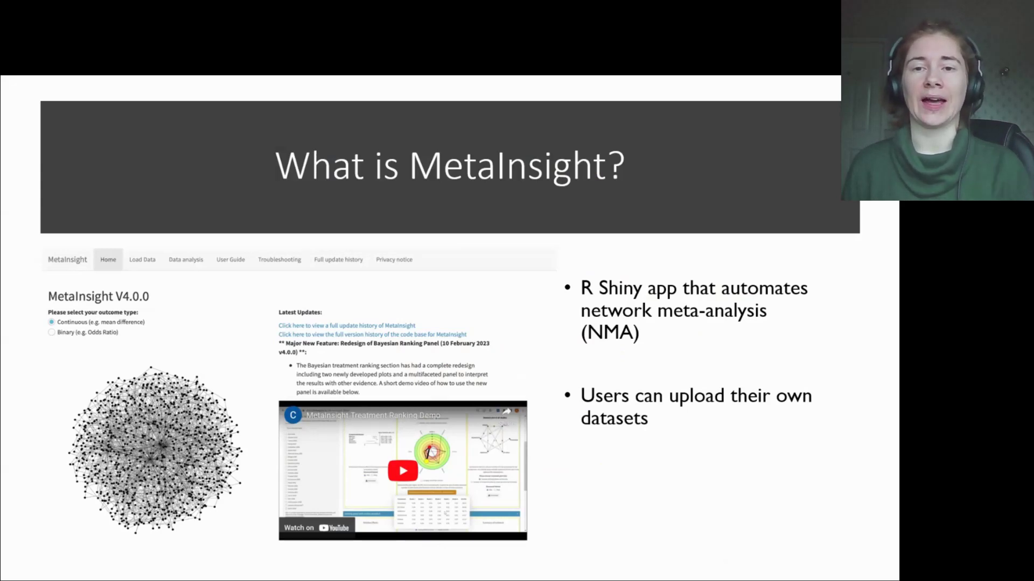
# Reveal the 'Frequentist and Bayesian analysis' bullet, then move on from the 'What is MetaInsight?' slide.
pyautogui.press('Right')
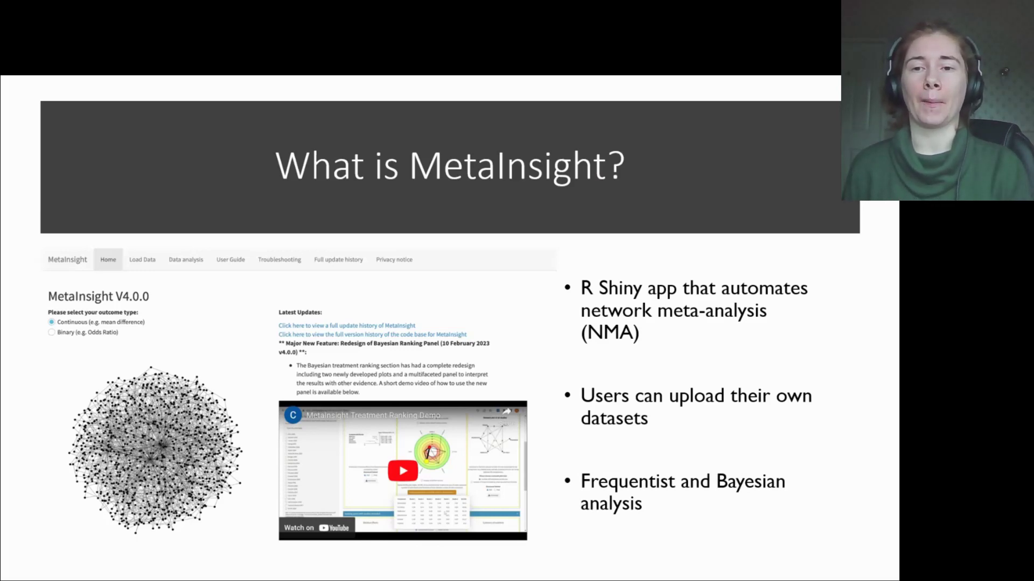
pyautogui.press('Right')
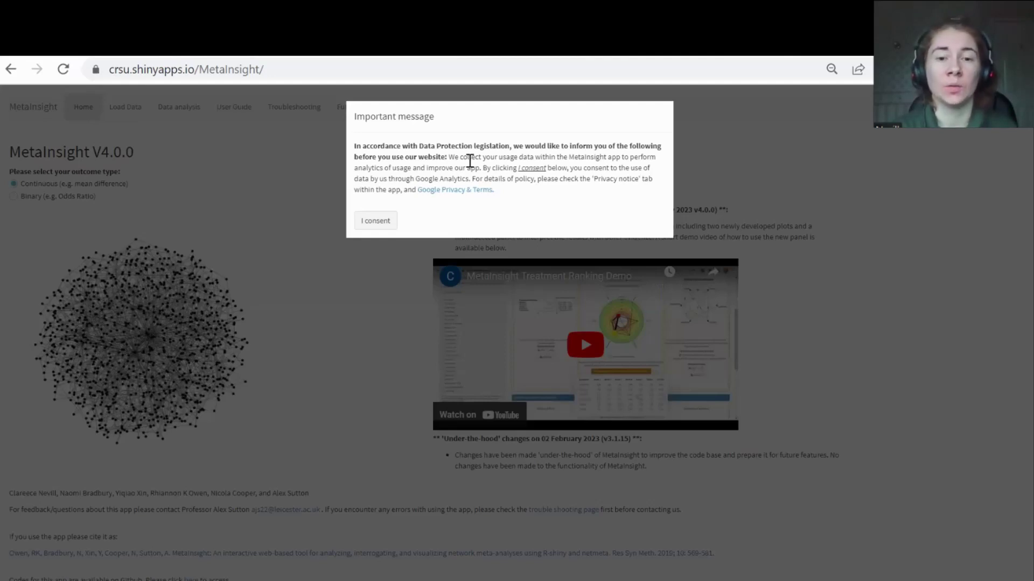
# Accept the data-protection consent and select Continuous (mean difference) as the outcome type.
pyautogui.click(375, 221)
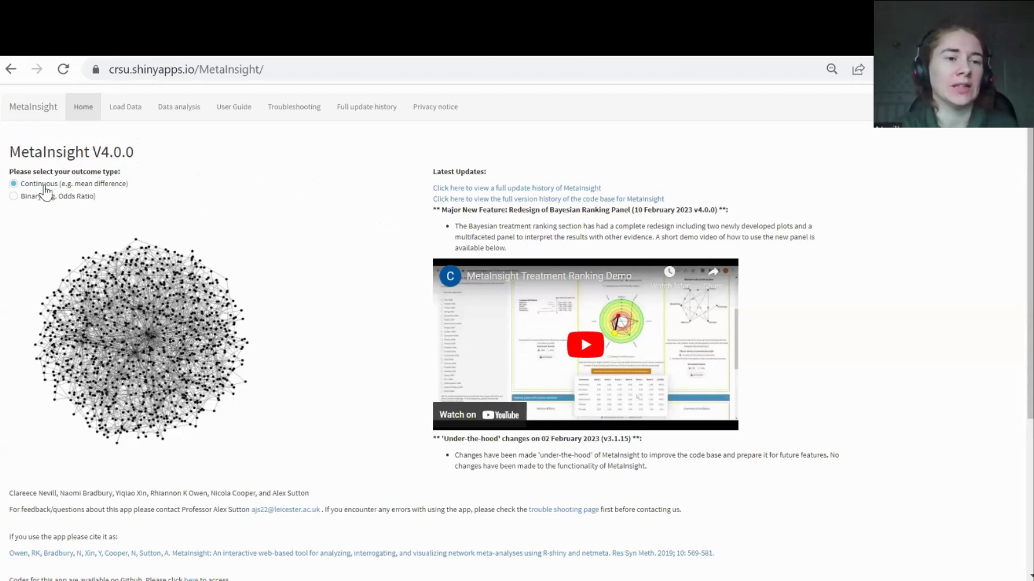
pyautogui.click(28, 199)
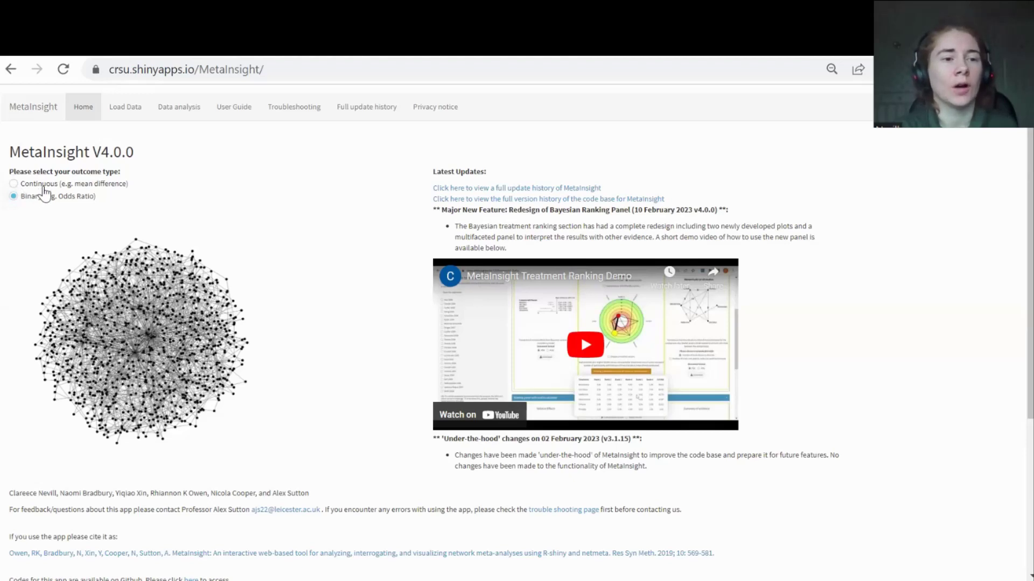
pyautogui.click(43, 186)
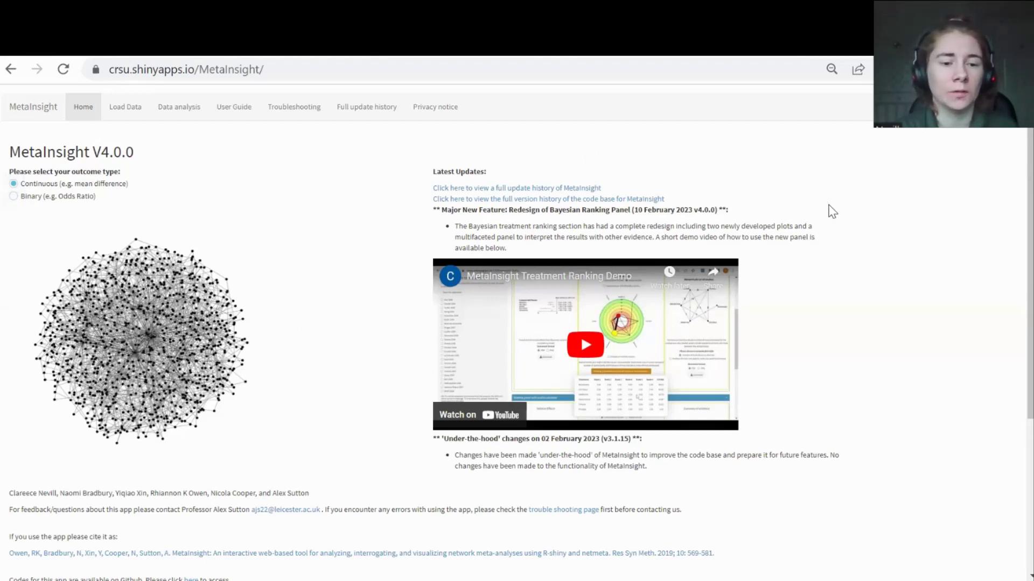
pyautogui.scroll(-4, 832, 211)
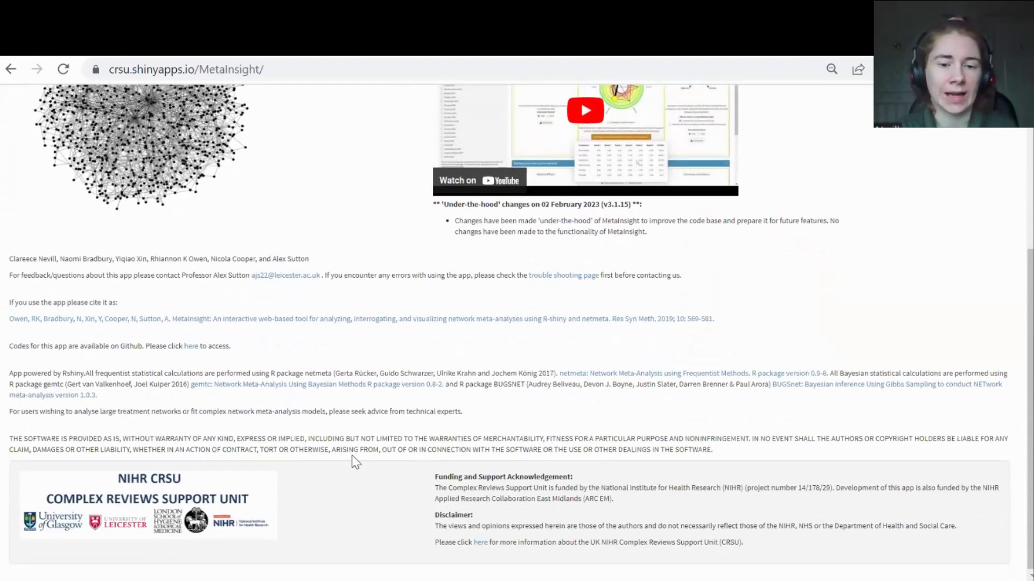
pyautogui.scroll(4, 355, 462)
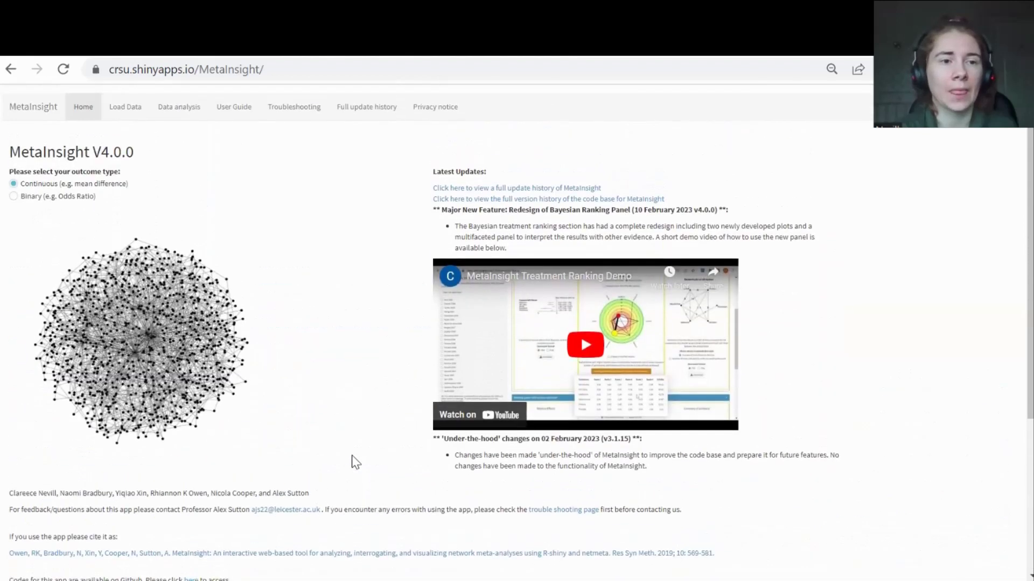
pyautogui.click(138, 114)
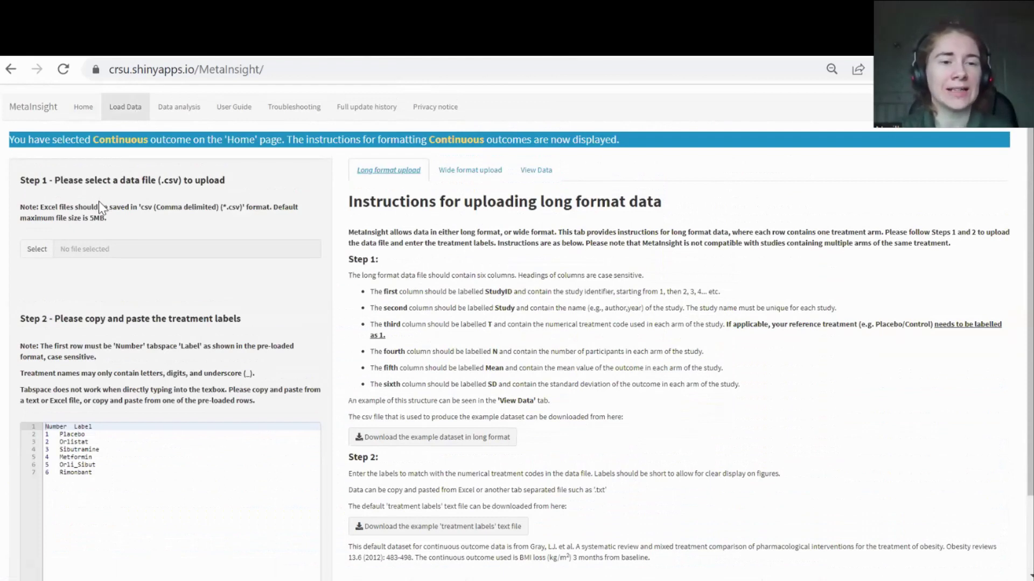
# Browse the Load Data page's long-format and wide-format upload instructions.
pyautogui.click(38, 250)
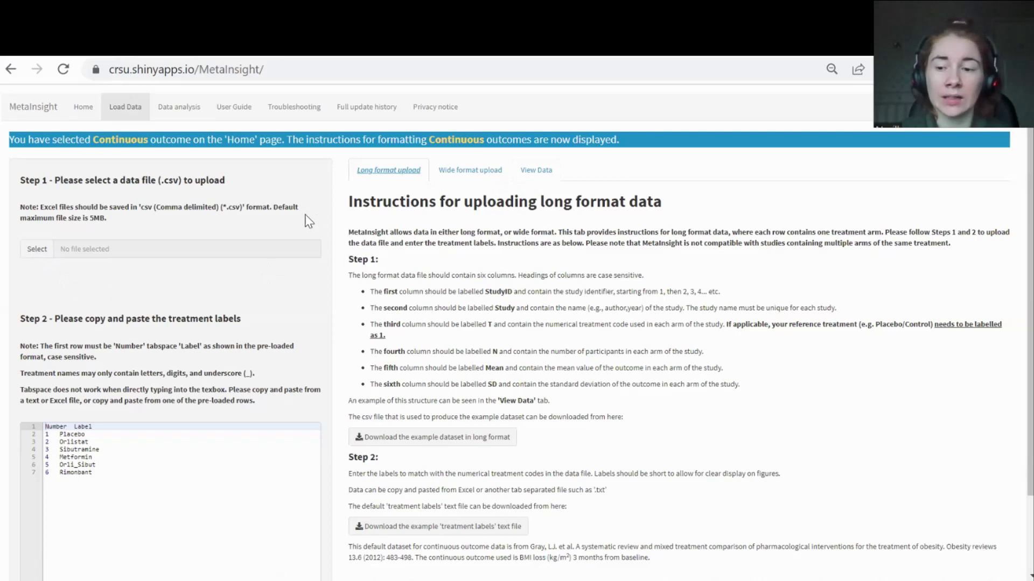
pyautogui.click(533, 174)
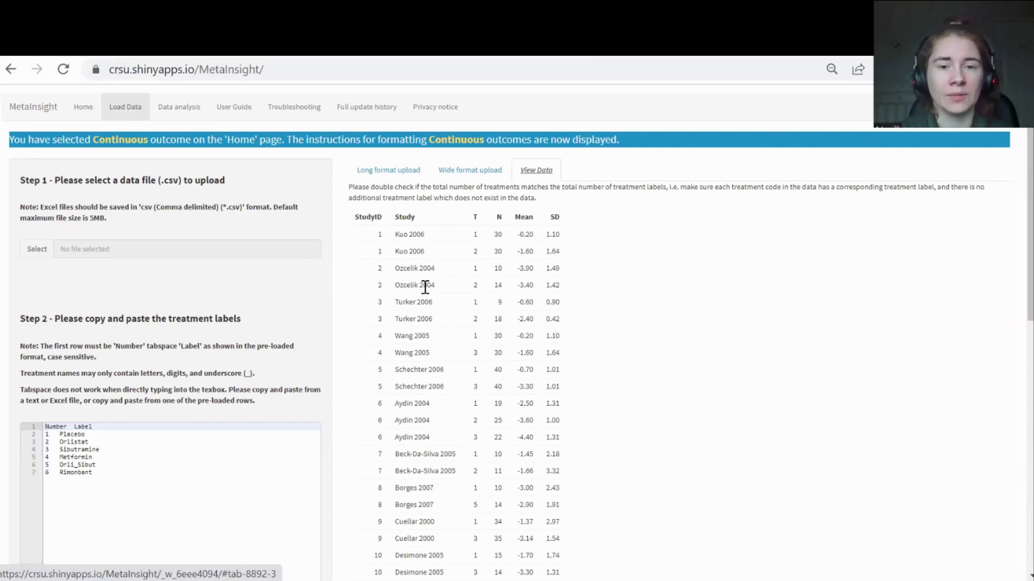
pyautogui.click(405, 183)
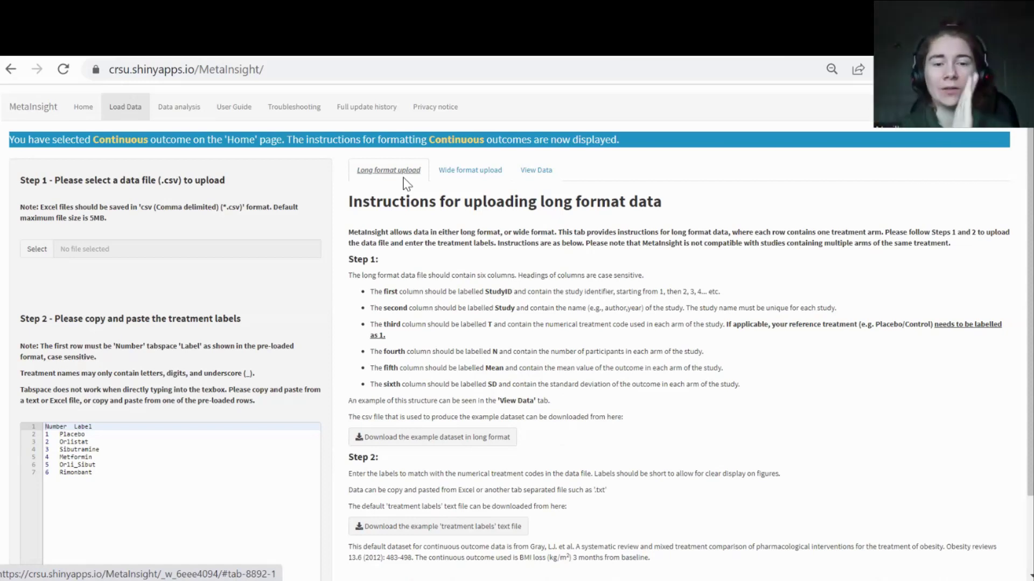
pyautogui.click(443, 180)
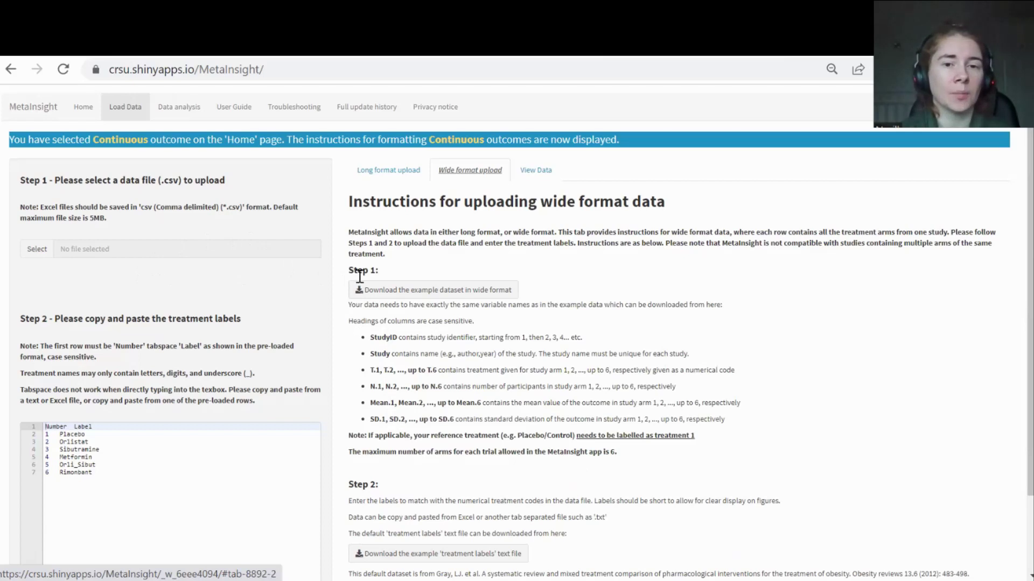
pyautogui.scroll(-2, 360, 276)
pyautogui.scroll(1, 359, 276)
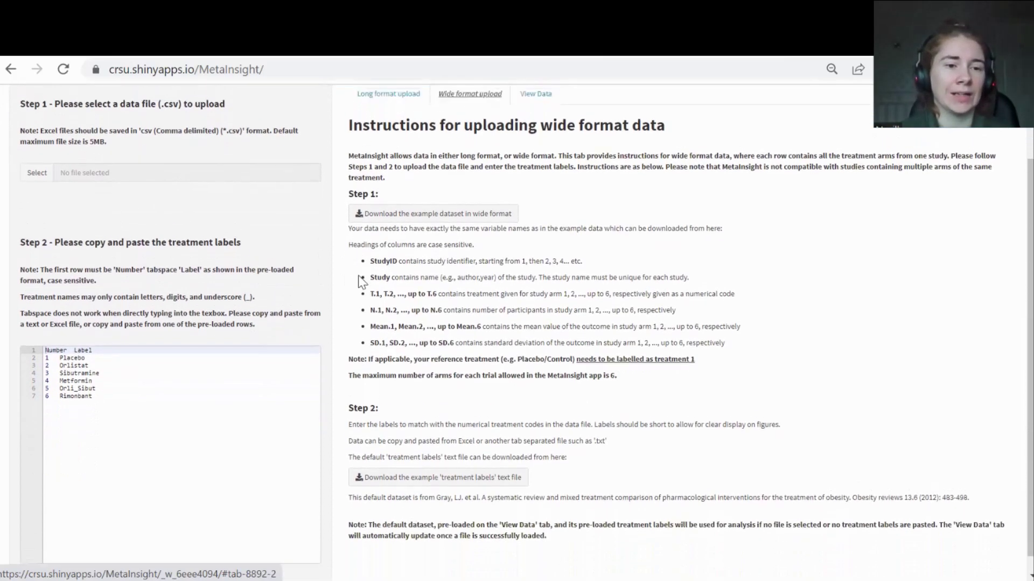
# Display the example continuous dataset as a table alongside its treatment labels, including Placebo.
pyautogui.click(538, 127)
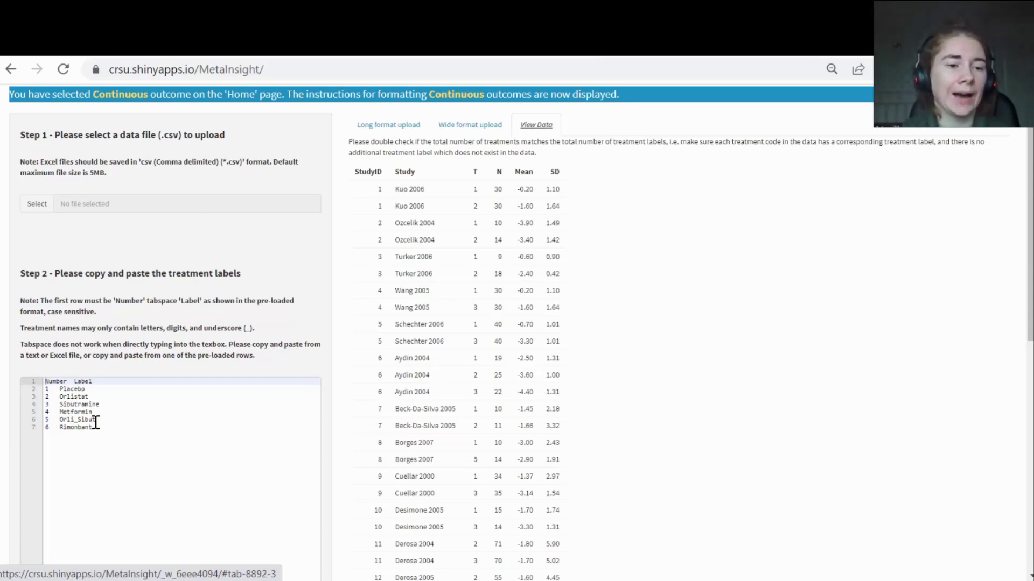
pyautogui.click(59, 390)
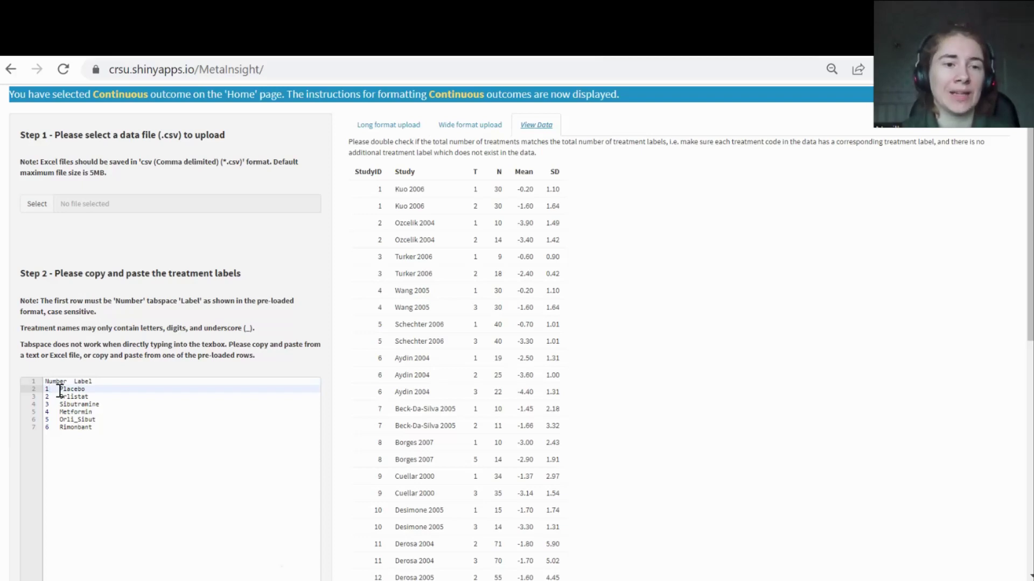
pyautogui.scroll(1, 167, 389)
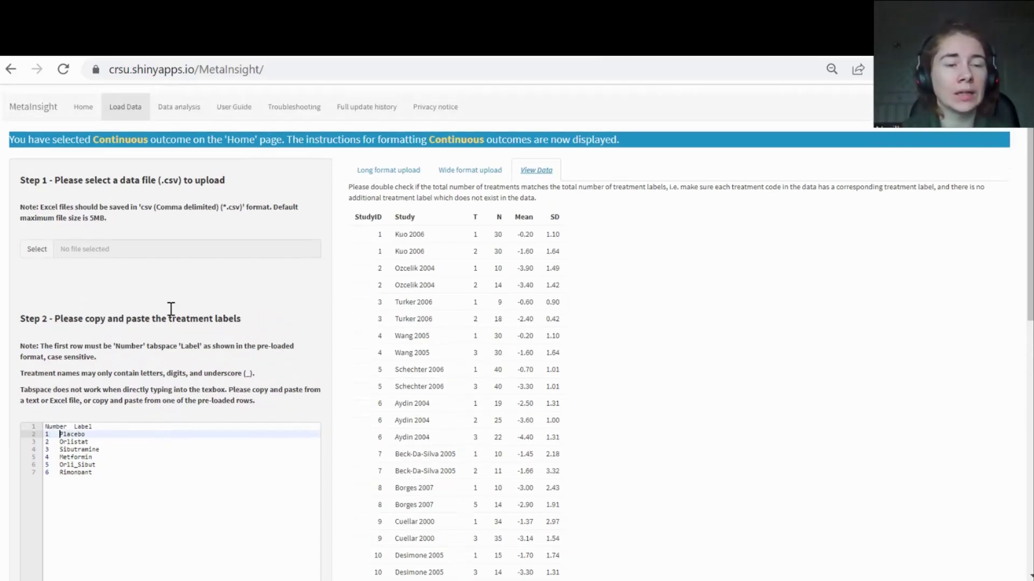
pyautogui.click(179, 113)
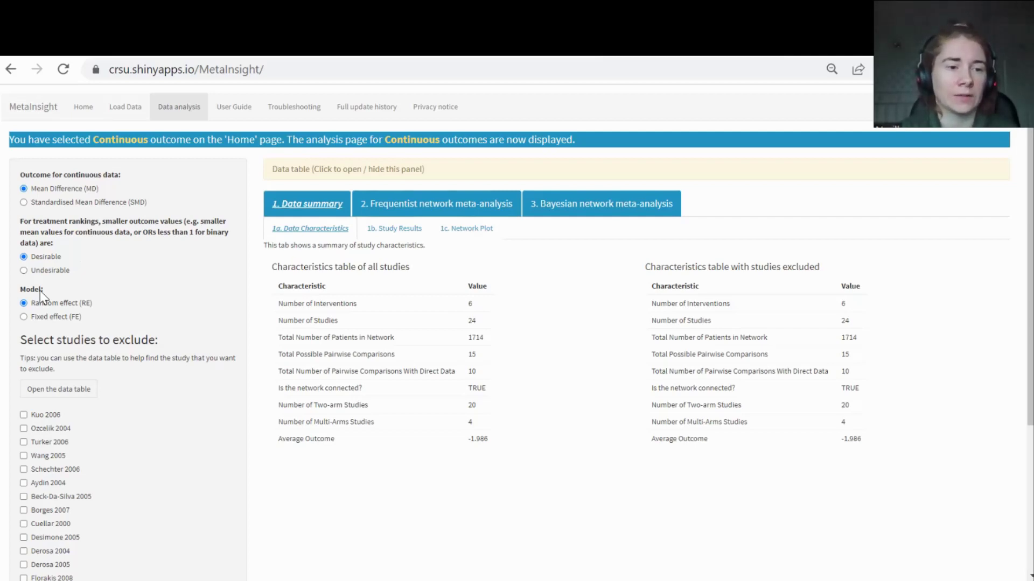
# Scroll through the characteristics tables summarising 24 studies and 6 interventions.
pyautogui.scroll(-2, 114, 330)
pyautogui.scroll(-1, 115, 333)
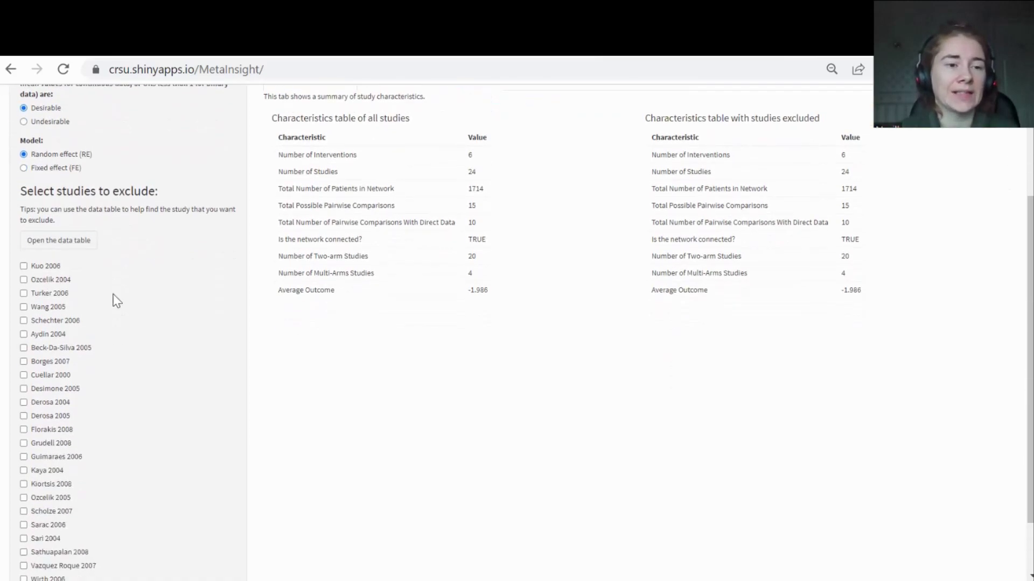
# Exclude Schechter 2006, Desimone 2005 and Guimaraes 2006, and compare the all-studies and 21-study tables.
pyautogui.click(46, 323)
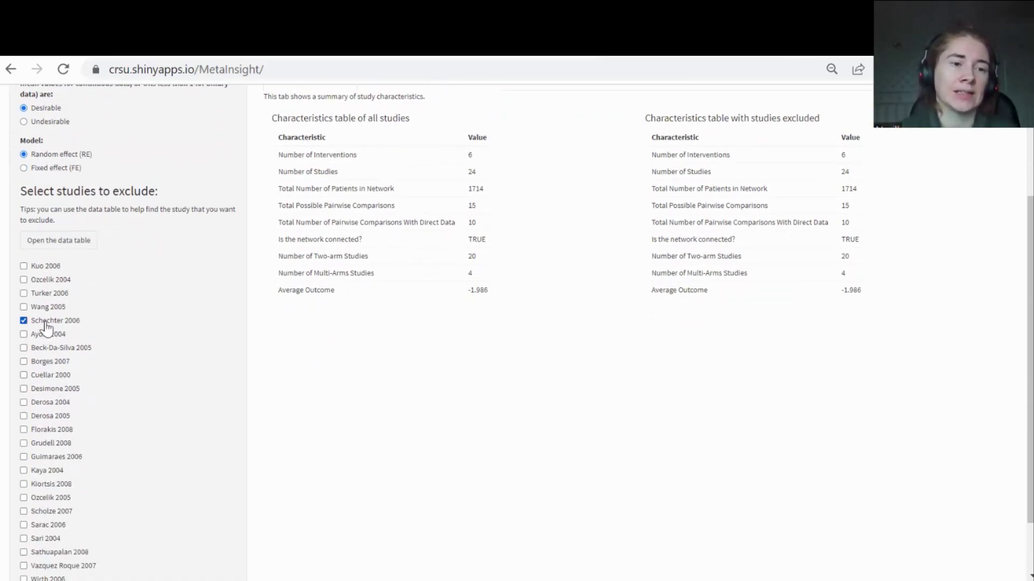
pyautogui.click(47, 391)
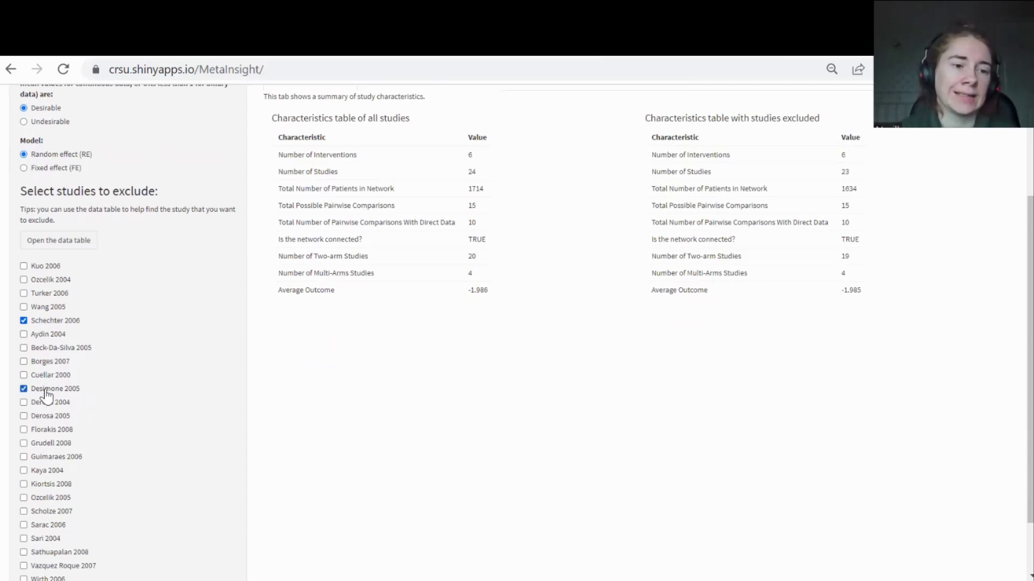
pyautogui.click(39, 461)
pyautogui.scroll(3, 136, 447)
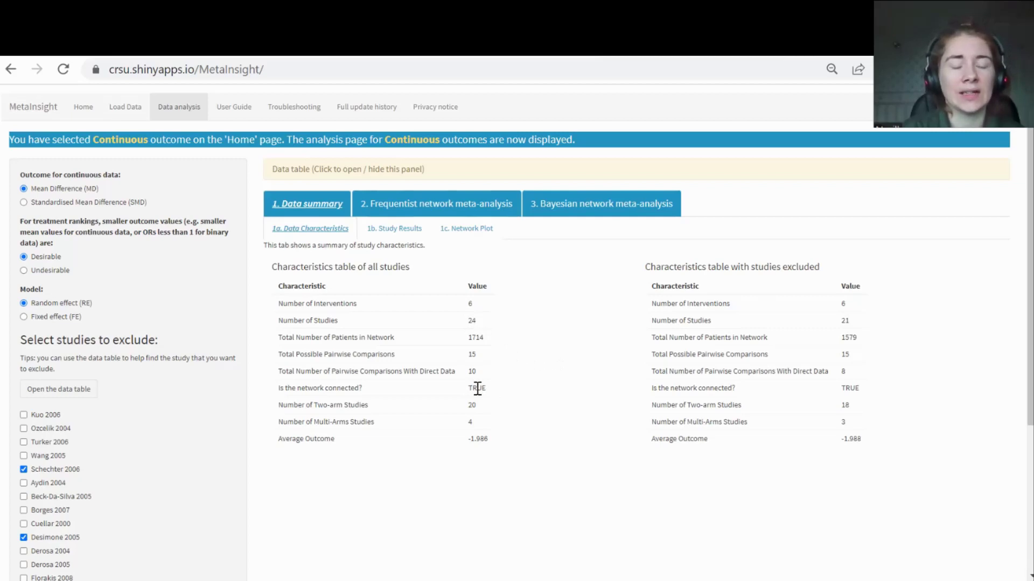
pyautogui.scroll(-1, 478, 388)
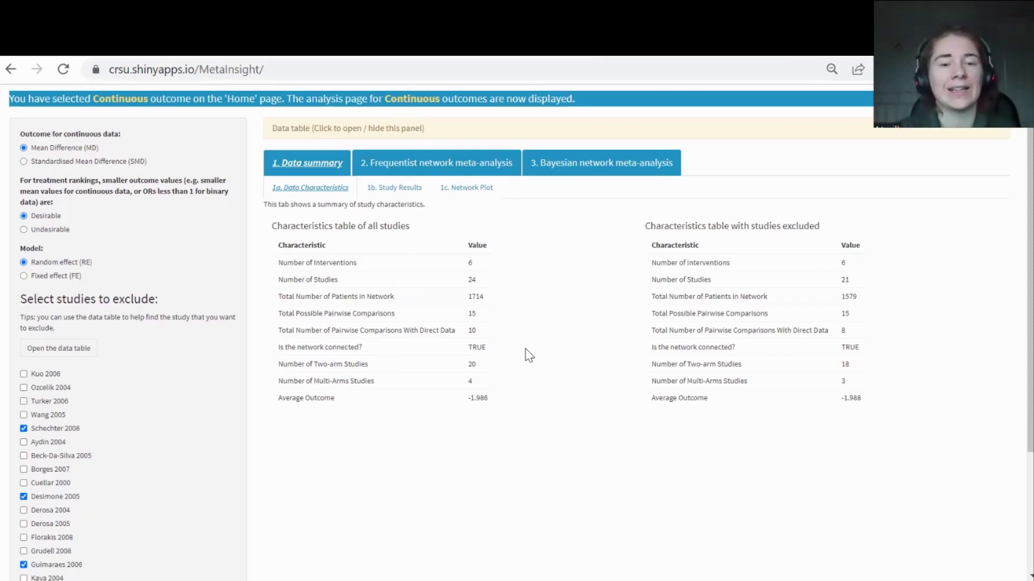
# Show the 1b Study Results forest plot of individual study mean differences by comparison.
pyautogui.click(401, 195)
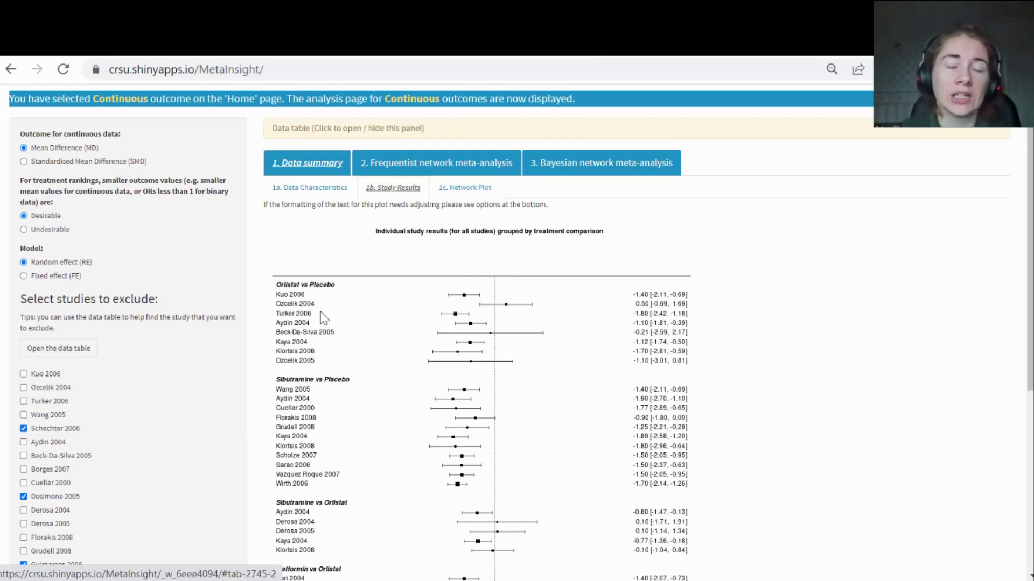
pyautogui.scroll(-5, 323, 318)
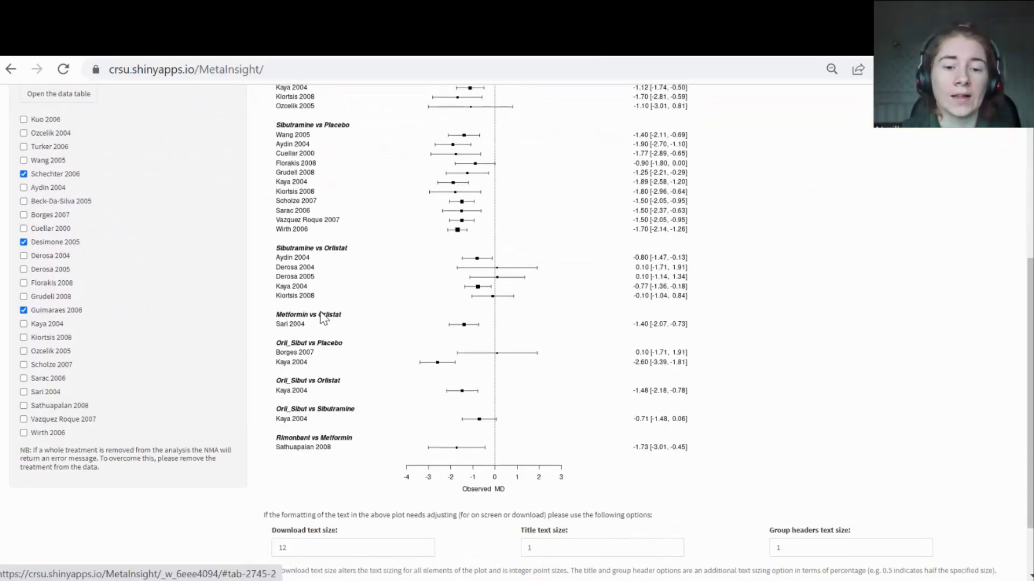
pyautogui.scroll(2, 321, 317)
pyautogui.scroll(-3, 322, 317)
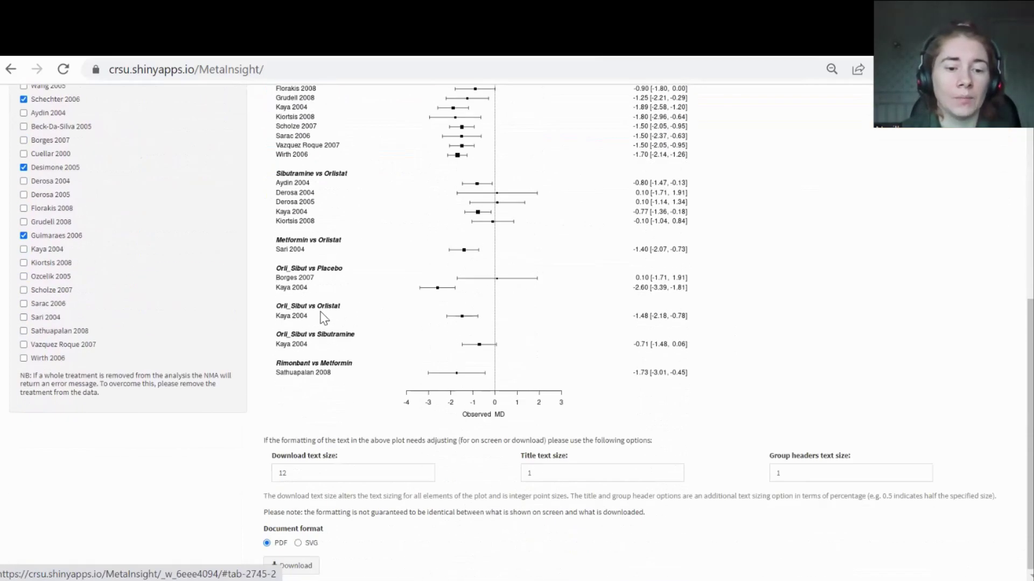
pyautogui.scroll(7, 438, 303)
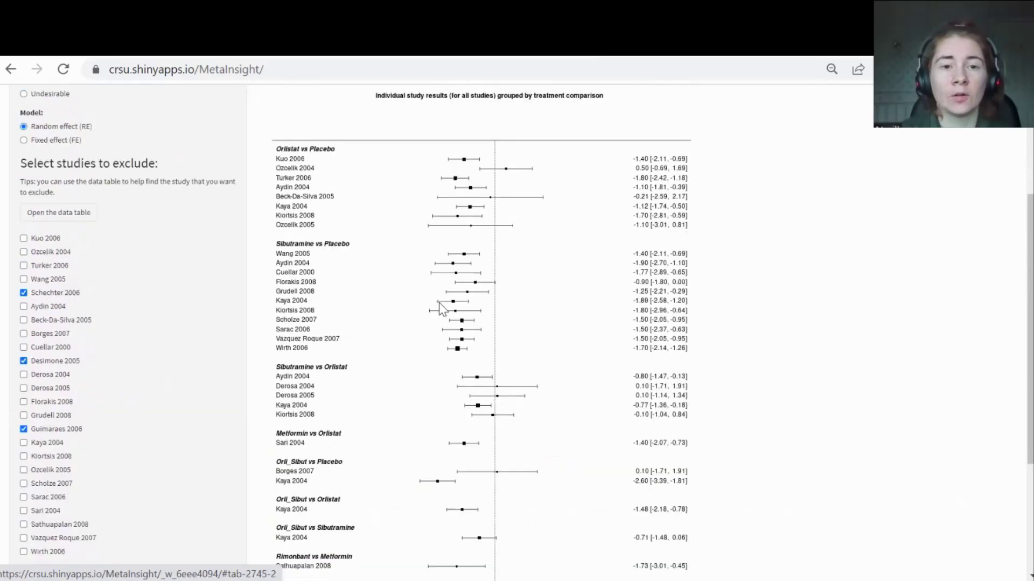
# Show the 1c network plots, with trial counts on the studies-excluded network's lines.
pyautogui.click(470, 226)
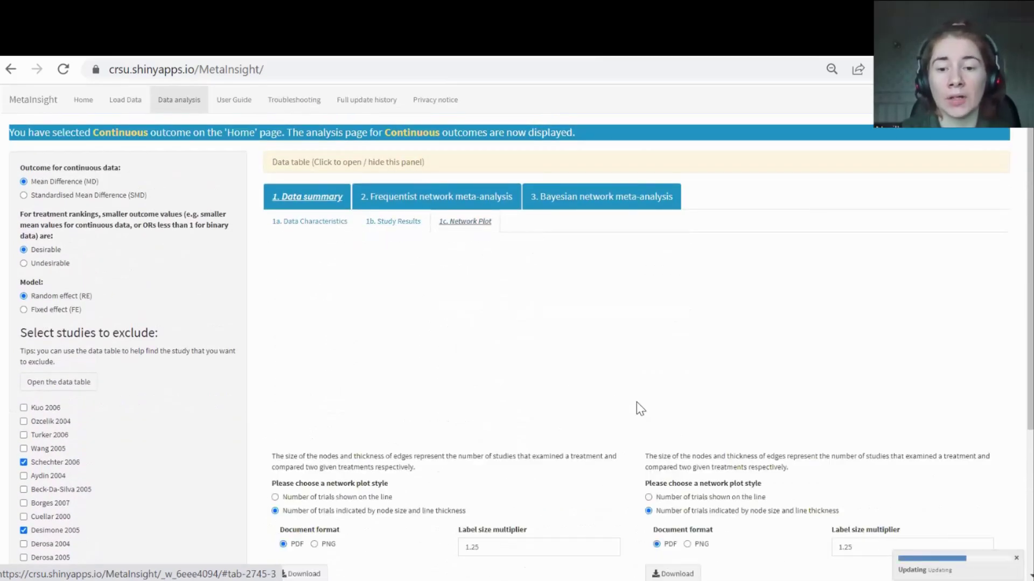
pyautogui.scroll(-1, 639, 408)
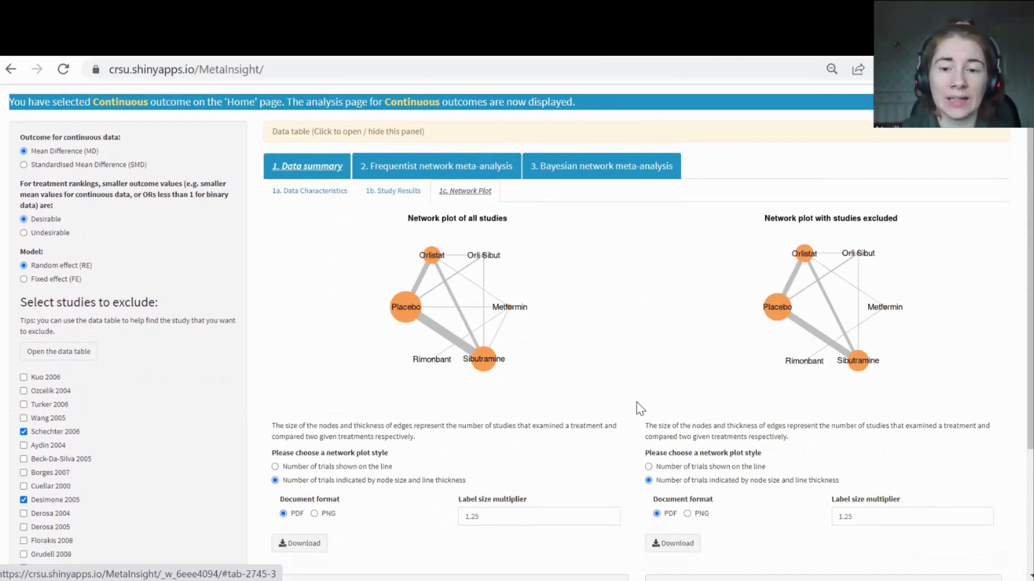
pyautogui.scroll(-2, 638, 408)
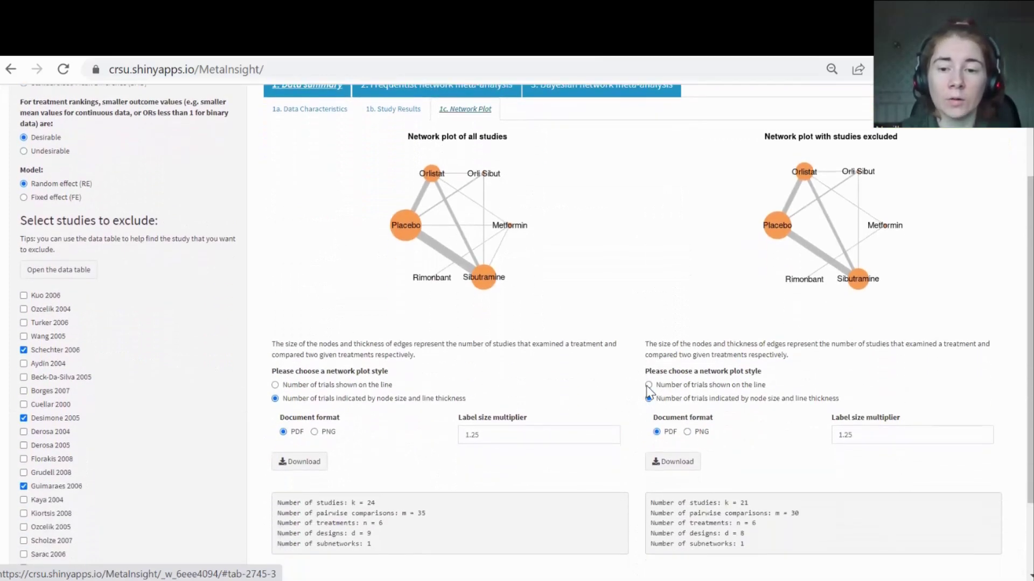
pyautogui.click(648, 385)
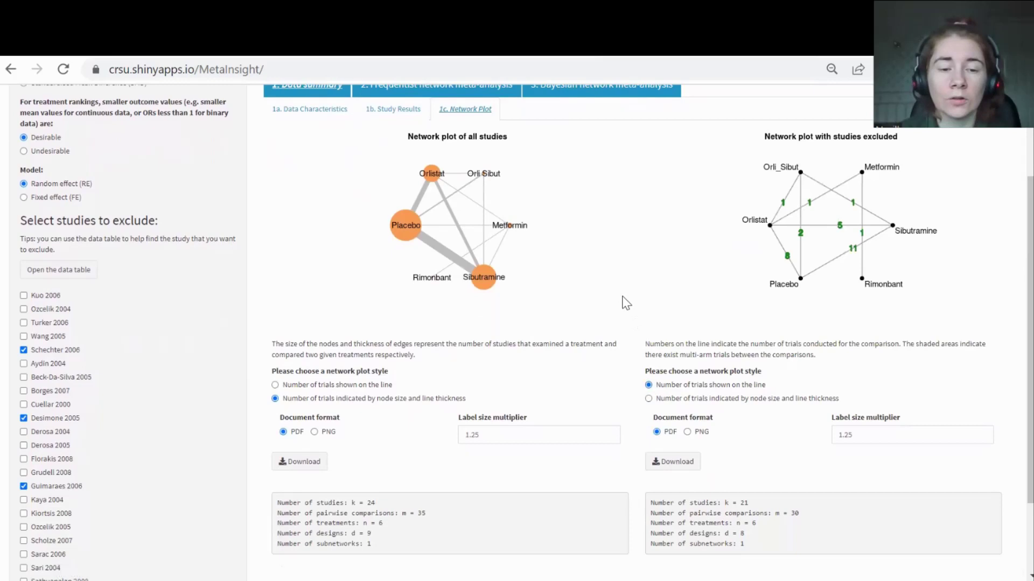
pyautogui.scroll(-2, 624, 302)
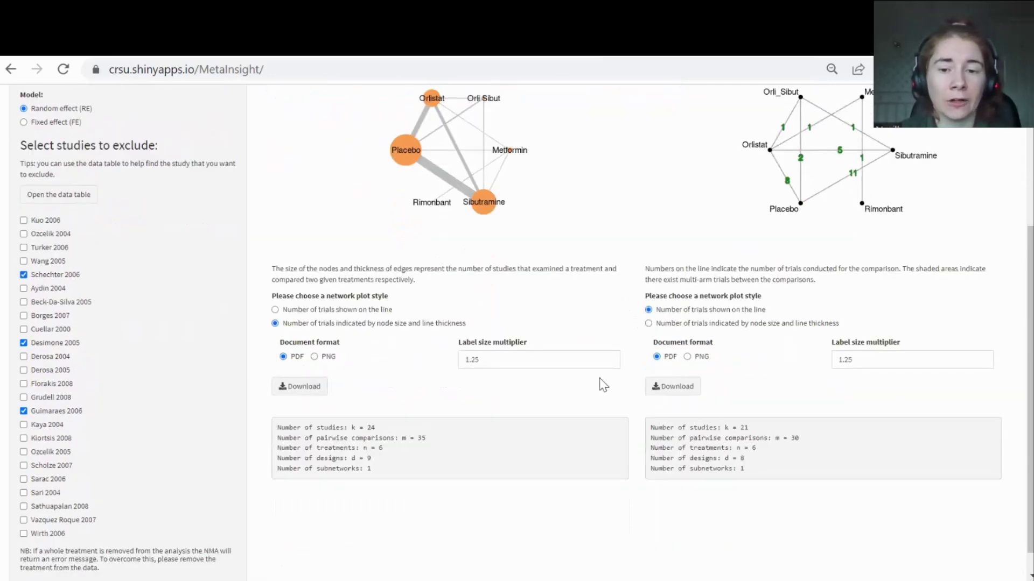
pyautogui.scroll(5, 318, 344)
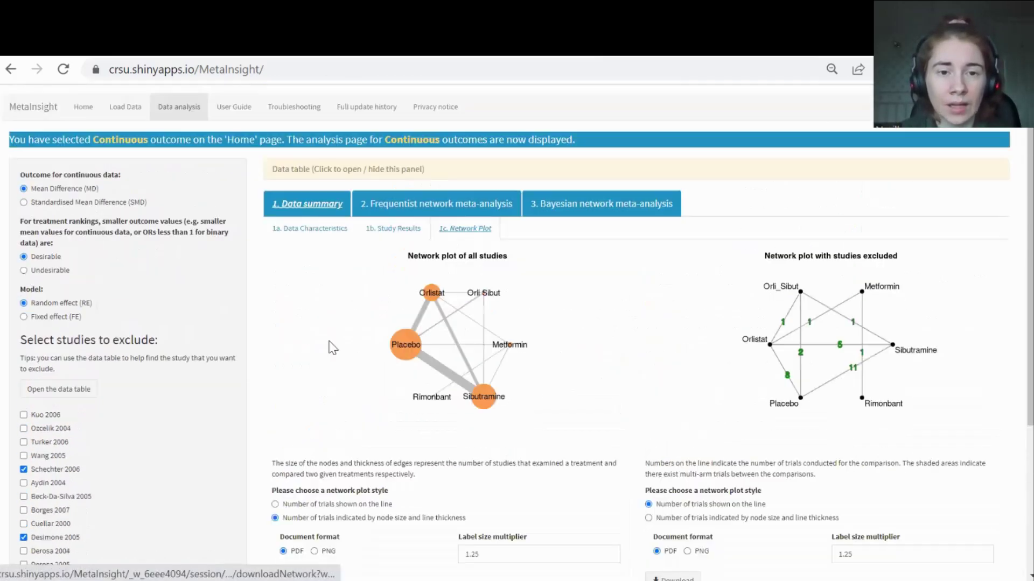
pyautogui.click(381, 203)
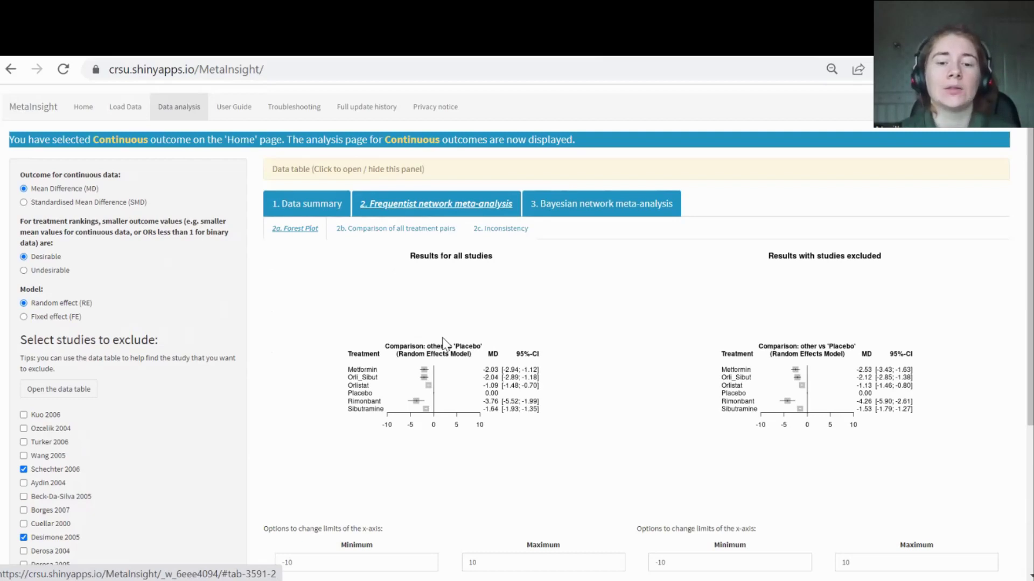
# Review the random-effects forest plots versus Placebo: Rimonbant MD -3.76 overall, -4.26 with exclusions.
pyautogui.scroll(-1, 443, 343)
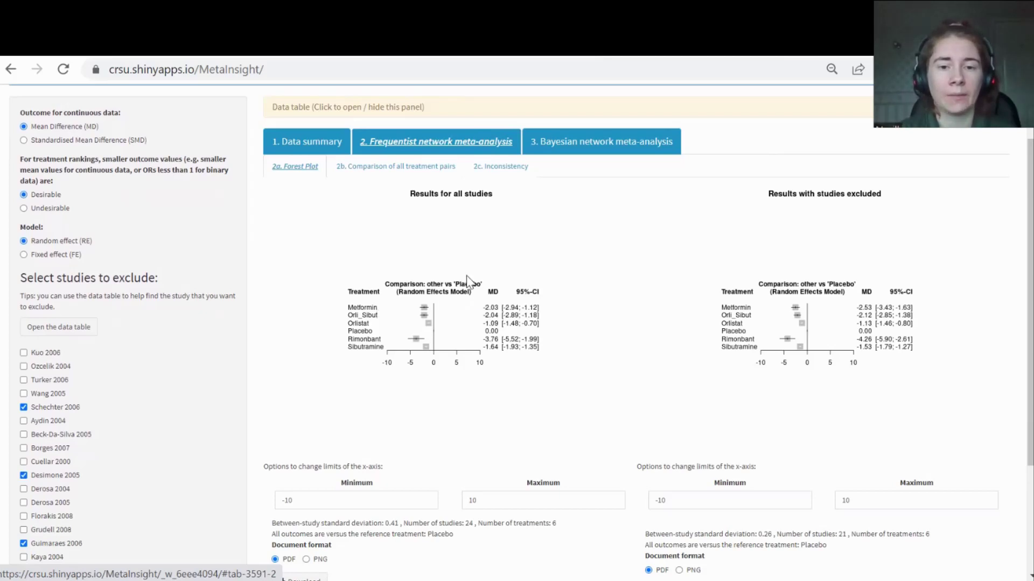
pyautogui.scroll(-2, 531, 314)
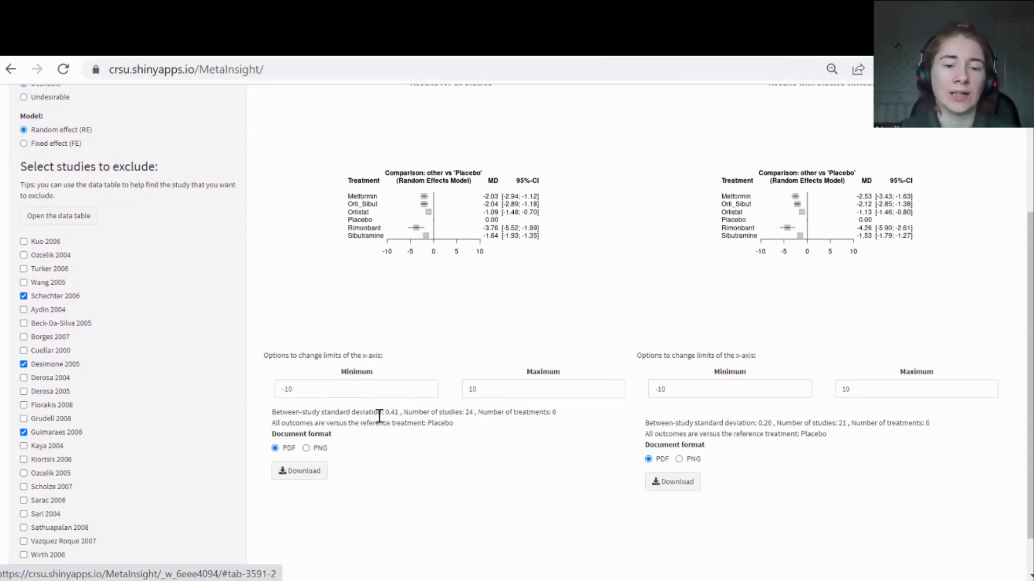
pyautogui.scroll(3, 379, 416)
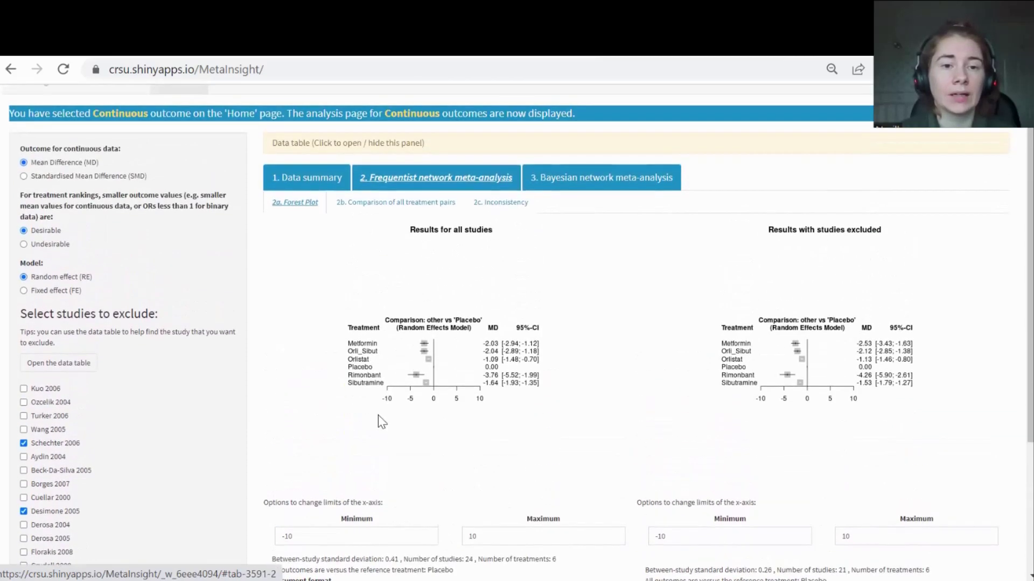
pyautogui.click(369, 208)
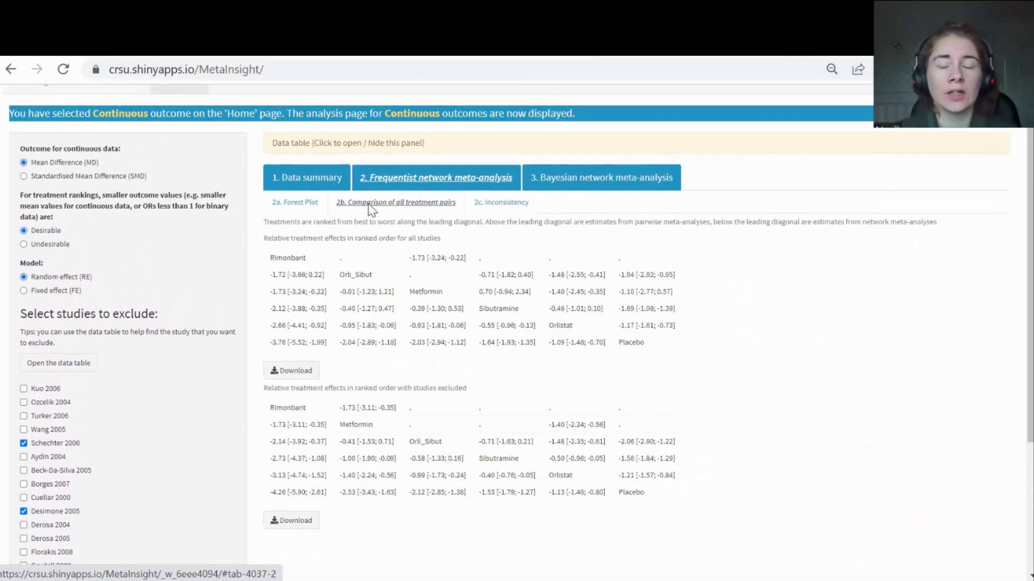
# View the ranked relative-effect tables for all treatment pairs, then move to the inconsistency check.
pyautogui.click(370, 205)
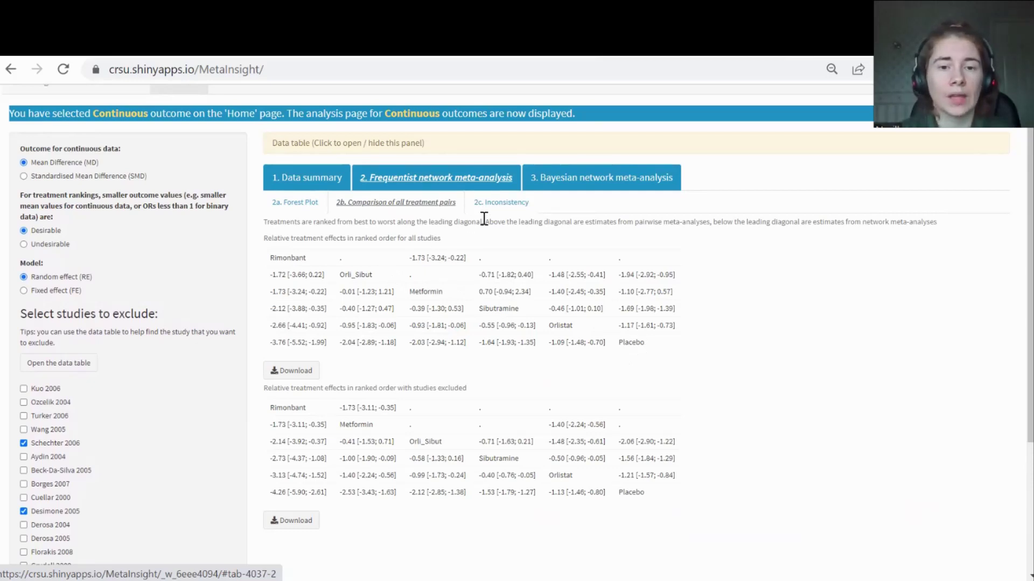
pyautogui.click(500, 209)
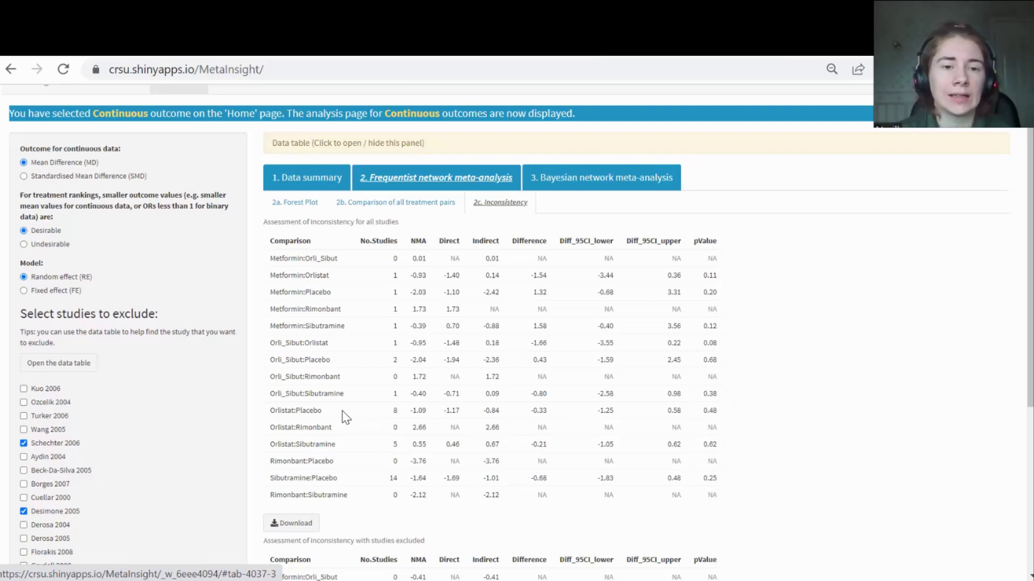
# Review the NMA, direct and indirect estimates table, then go to the Bayesian network meta-analysis.
pyautogui.scroll(1, 345, 418)
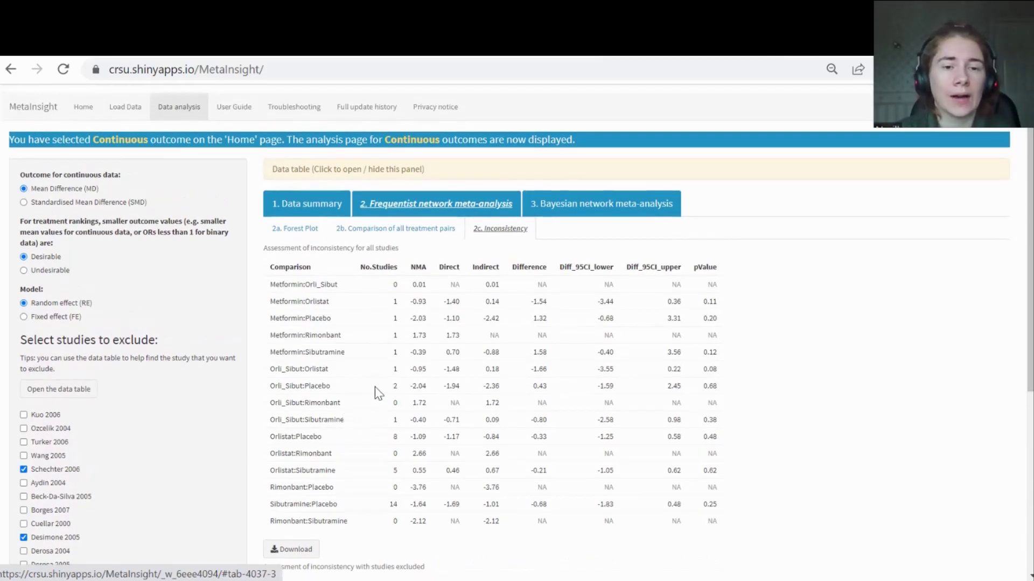
pyautogui.click(613, 215)
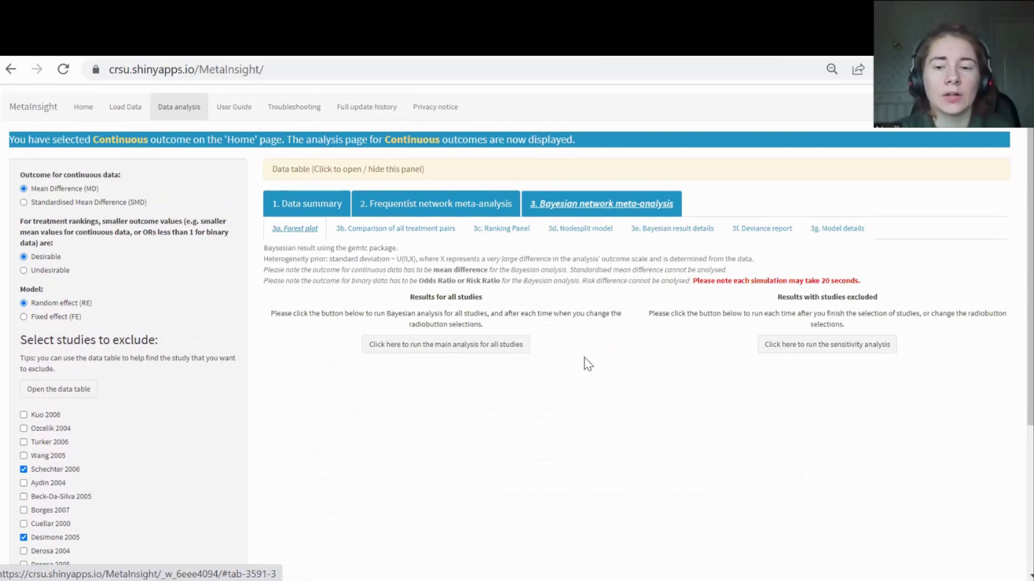
# Run the Bayesian analysis for all studies and with exclusions, and review both forest plots versus Placebo.
pyautogui.scroll(-2, 584, 362)
pyautogui.click(486, 270)
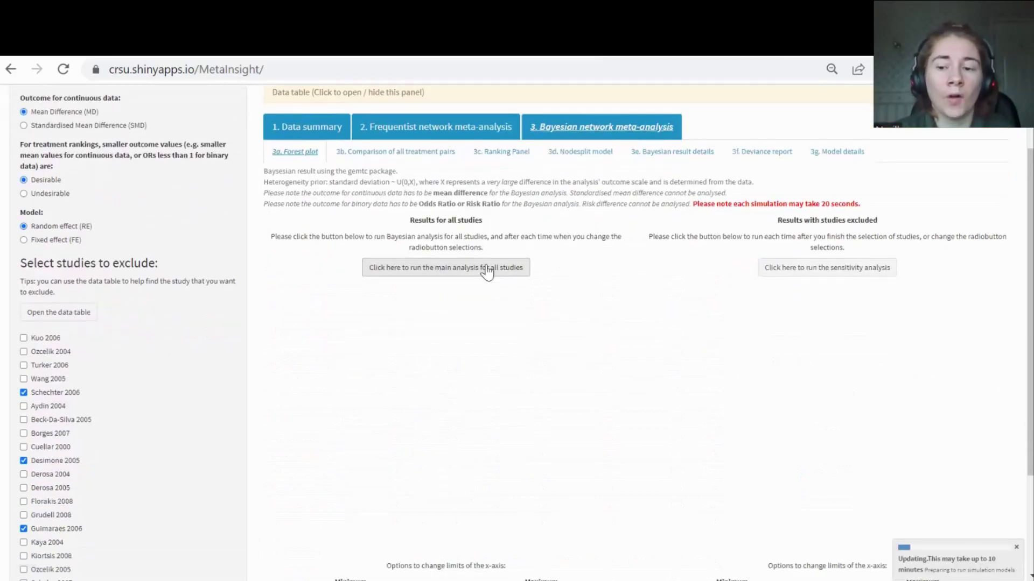
pyautogui.click(778, 268)
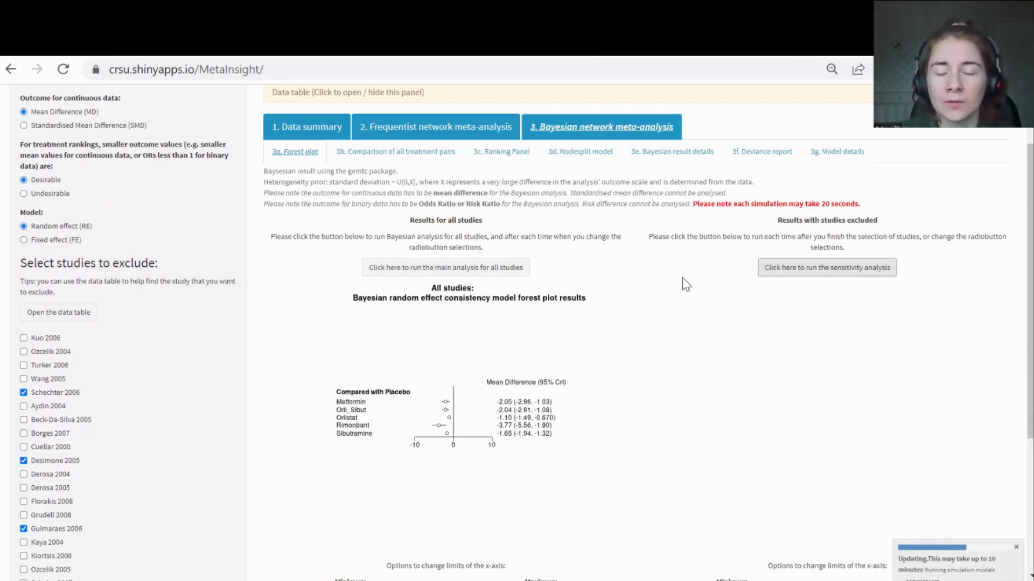
pyautogui.scroll(-2, 686, 285)
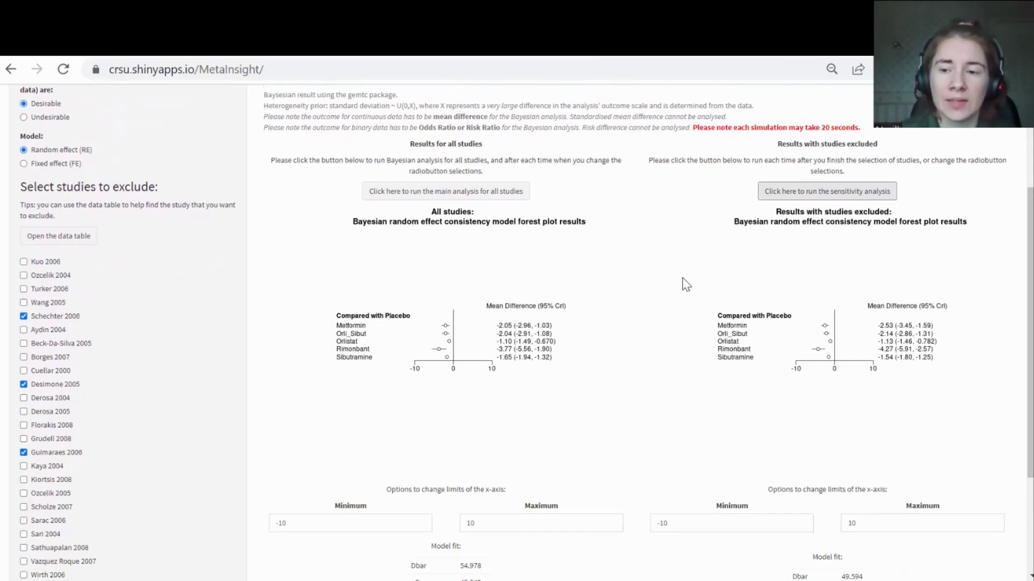
pyautogui.scroll(-2, 684, 283)
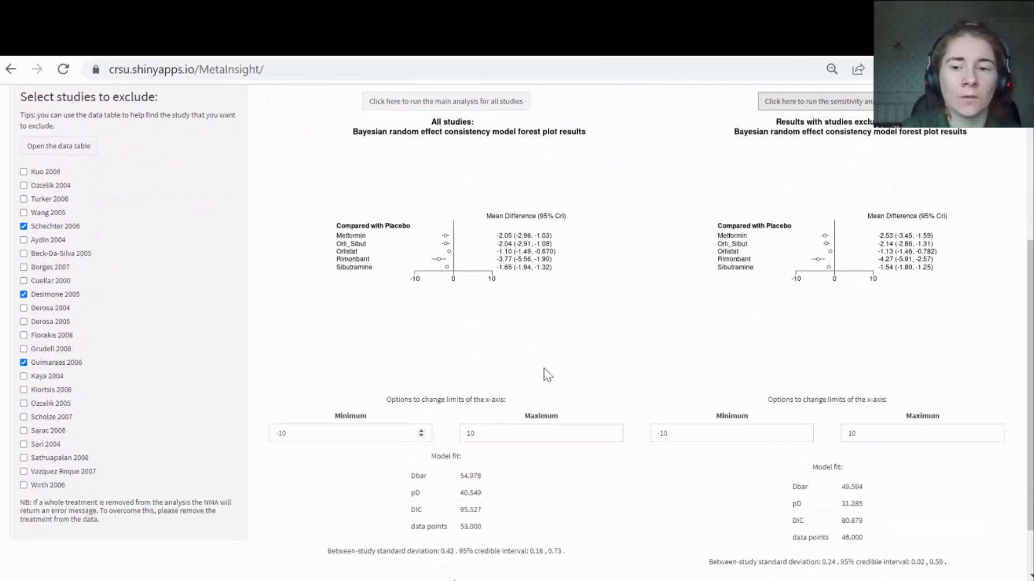
pyautogui.scroll(-2, 546, 365)
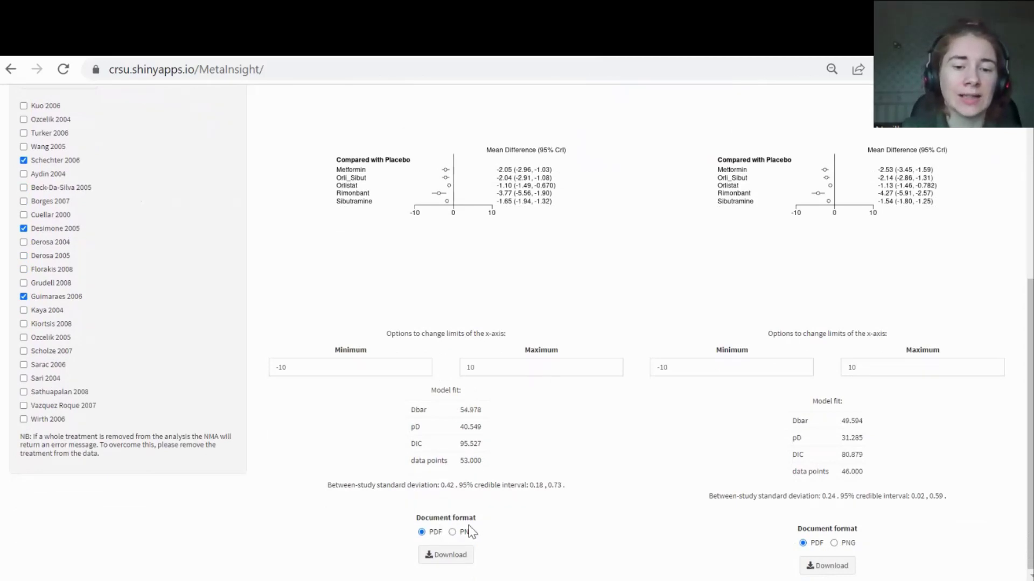
pyautogui.scroll(5, 509, 531)
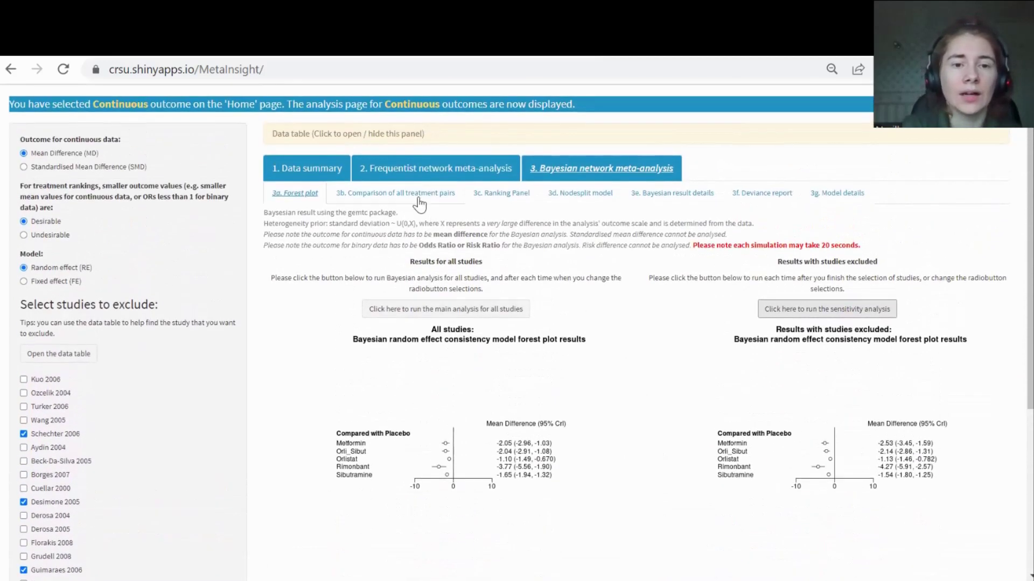
pyautogui.click(418, 197)
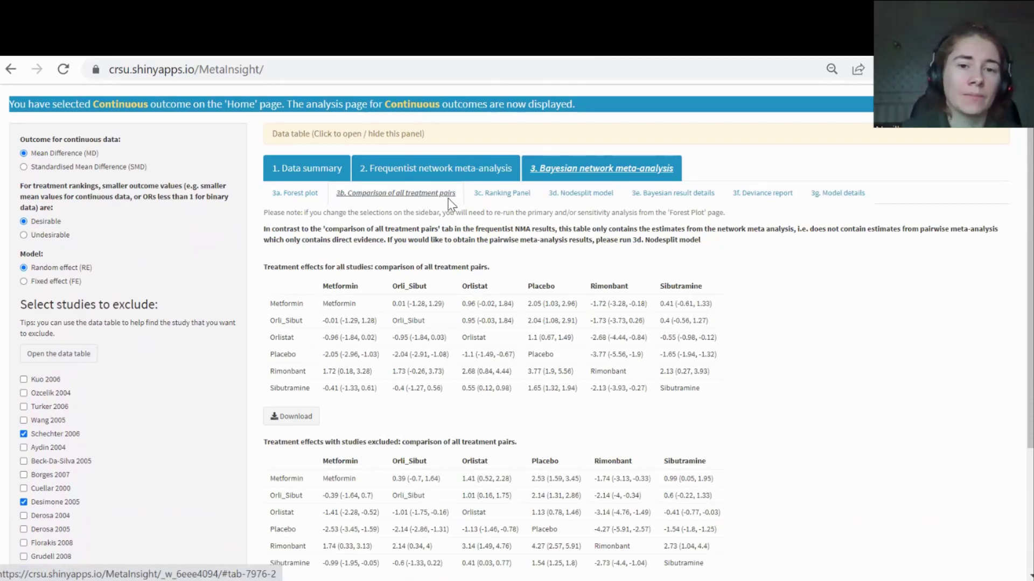
# Open the 3c Bayesian Ranking Panel for all studies.
pyautogui.click(486, 198)
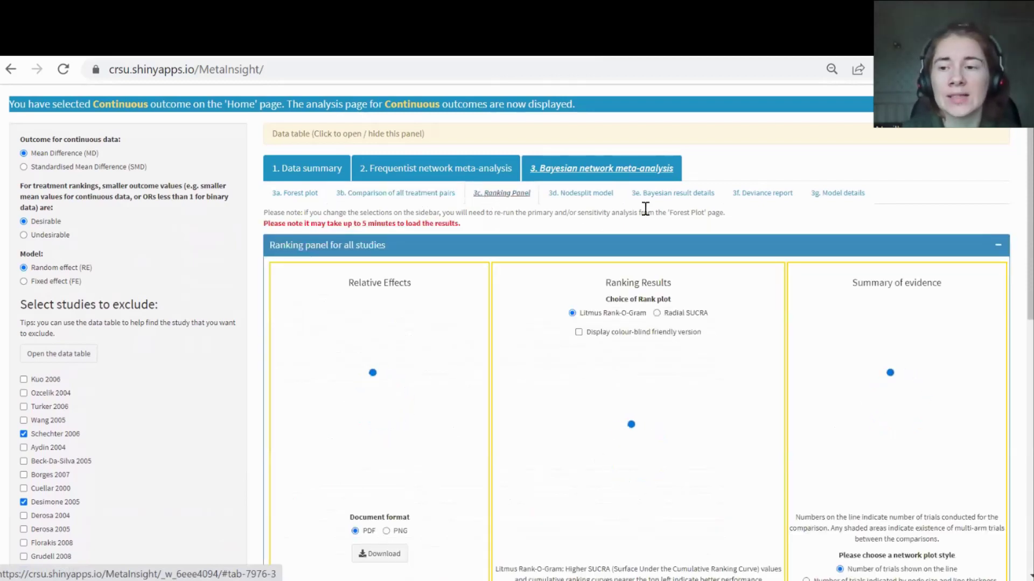
# Let the forest plot, Litmus Rank-O-Gram and network plot load, then choose Radial SUCRA.
pyautogui.scroll(-3, 1015, 245)
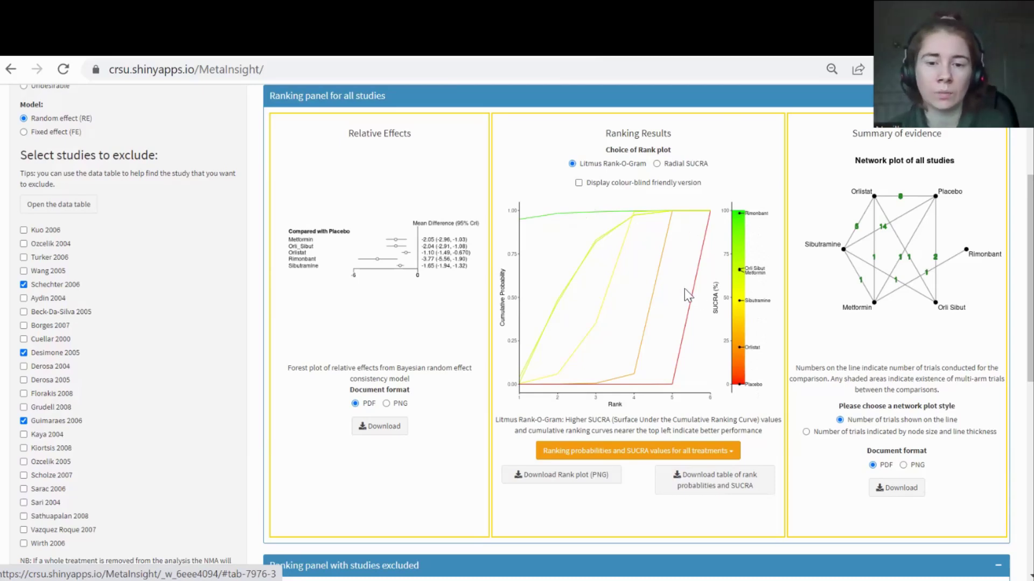
pyautogui.scroll(1, 662, 358)
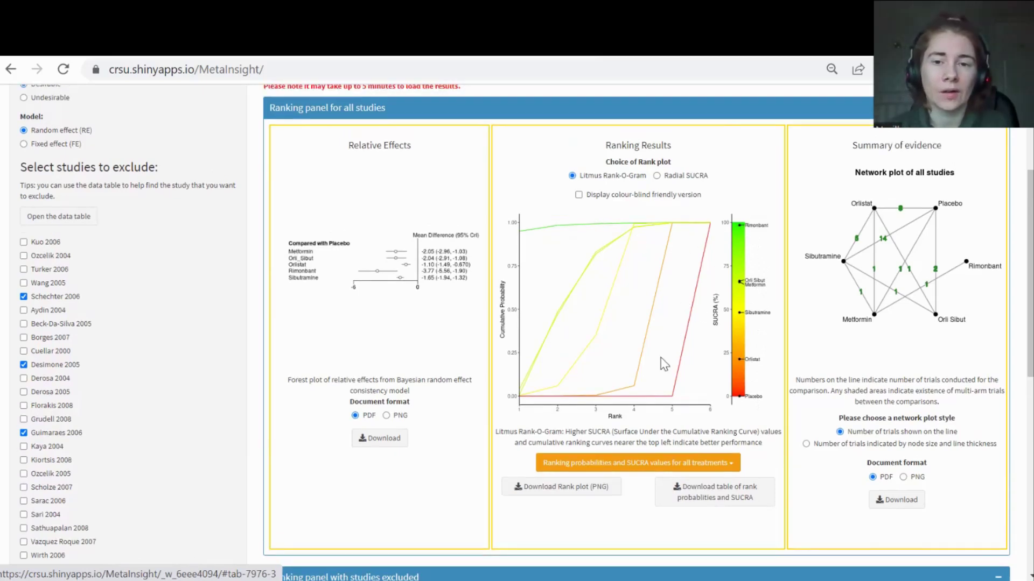
pyautogui.click(658, 177)
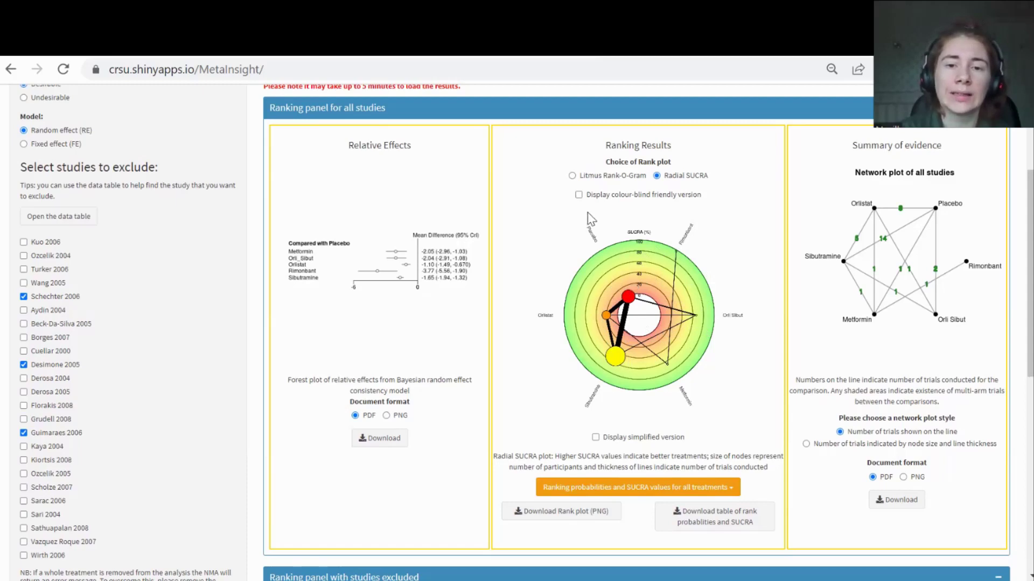
# Make the Radial SUCRA plot colour-blind friendly and simplified, and show the rank probabilities and SUCRA table.
pyautogui.click(579, 195)
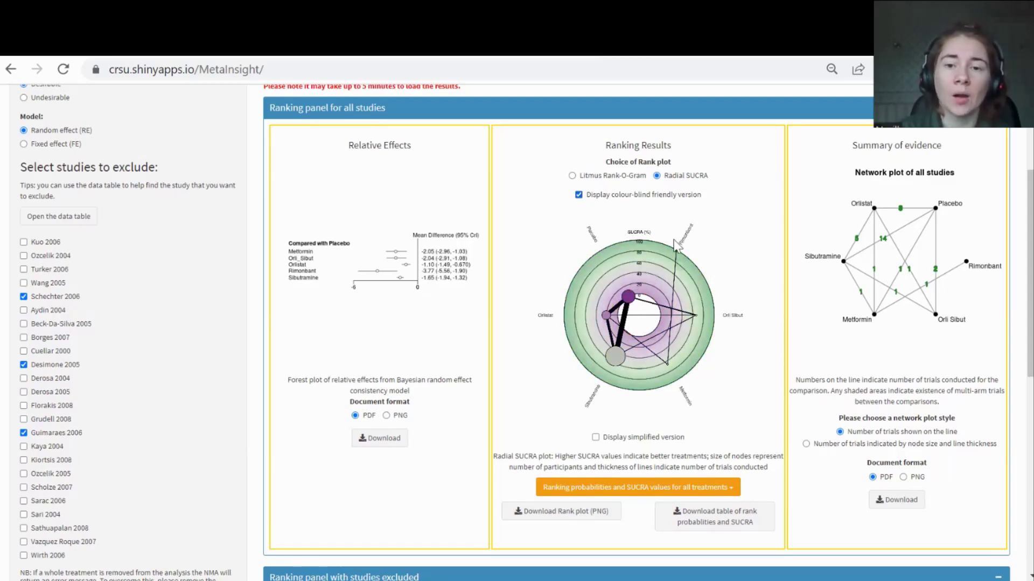
pyautogui.scroll(-1, 712, 263)
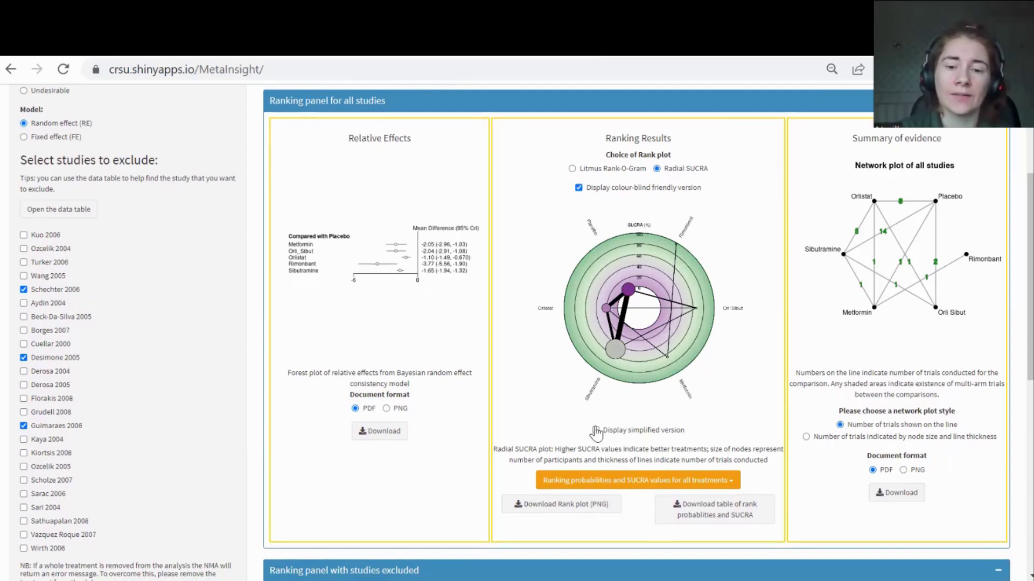
pyautogui.click(595, 430)
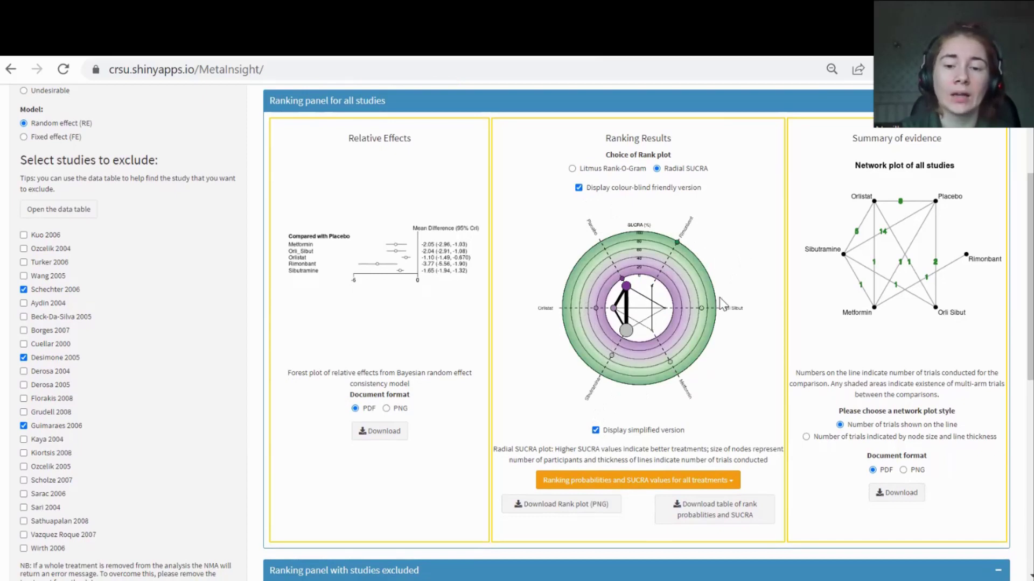
pyautogui.scroll(-1, 721, 304)
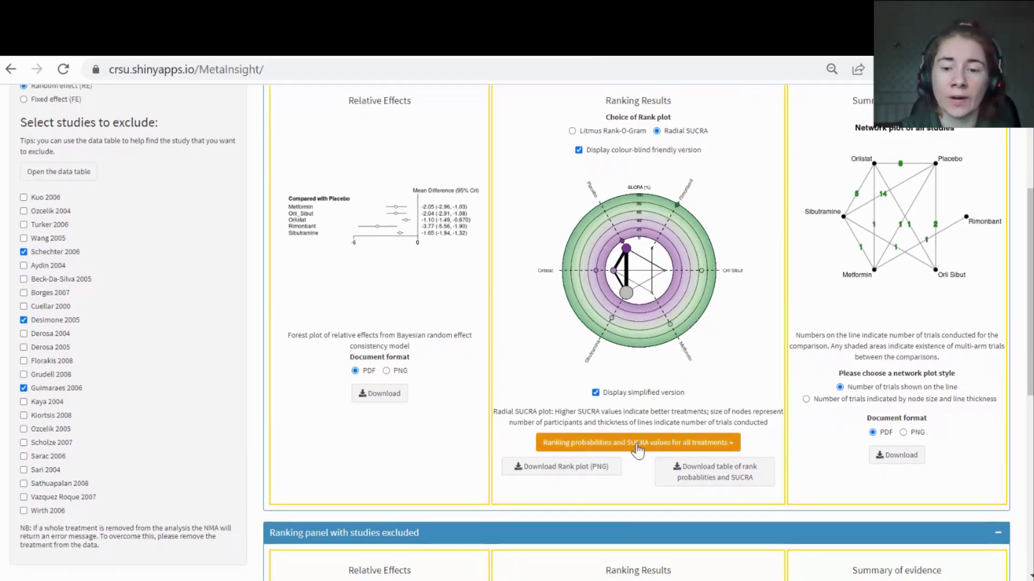
pyautogui.click(638, 443)
pyautogui.scroll(-2, 681, 457)
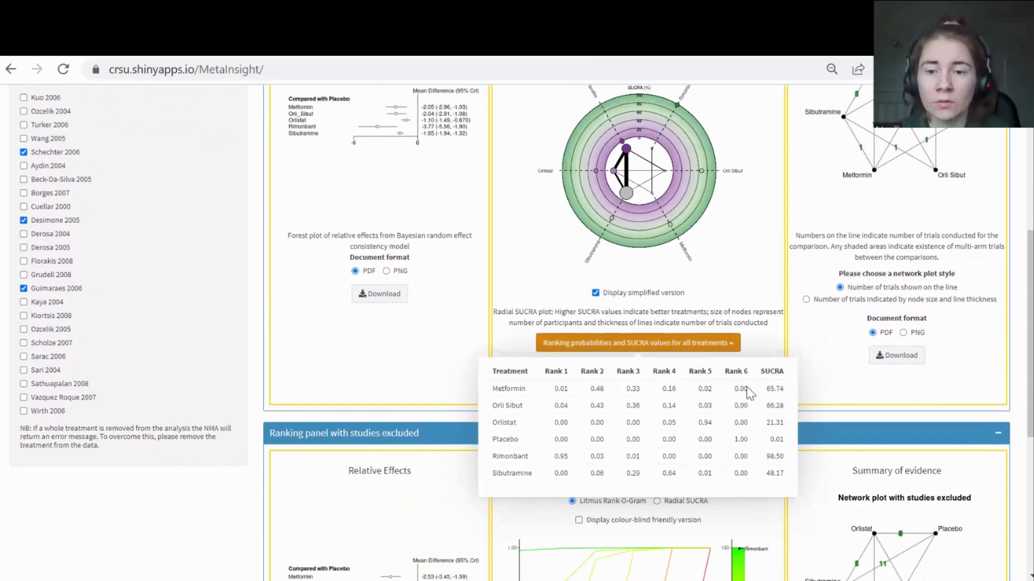
pyautogui.click(727, 351)
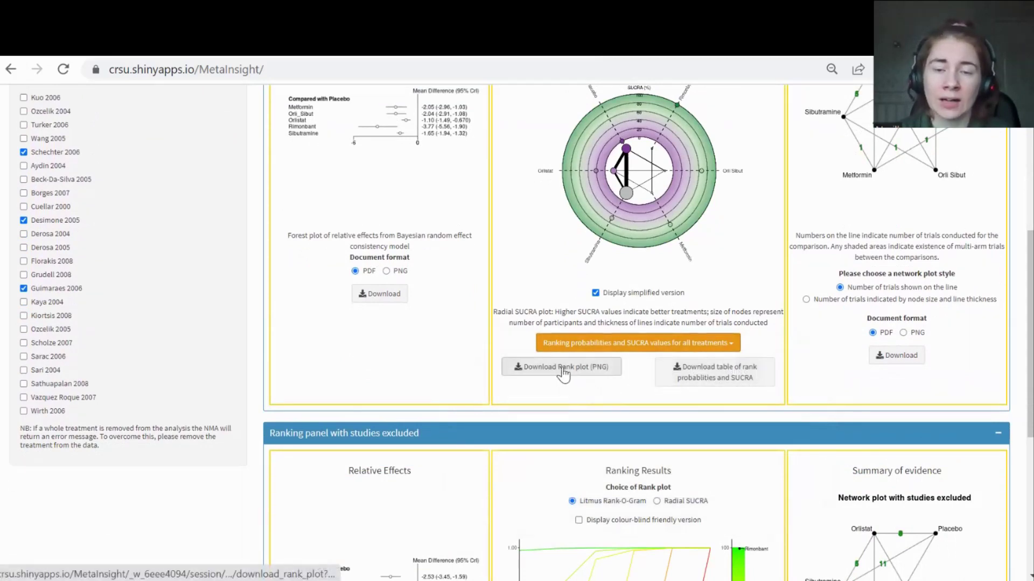
pyautogui.scroll(3, 564, 374)
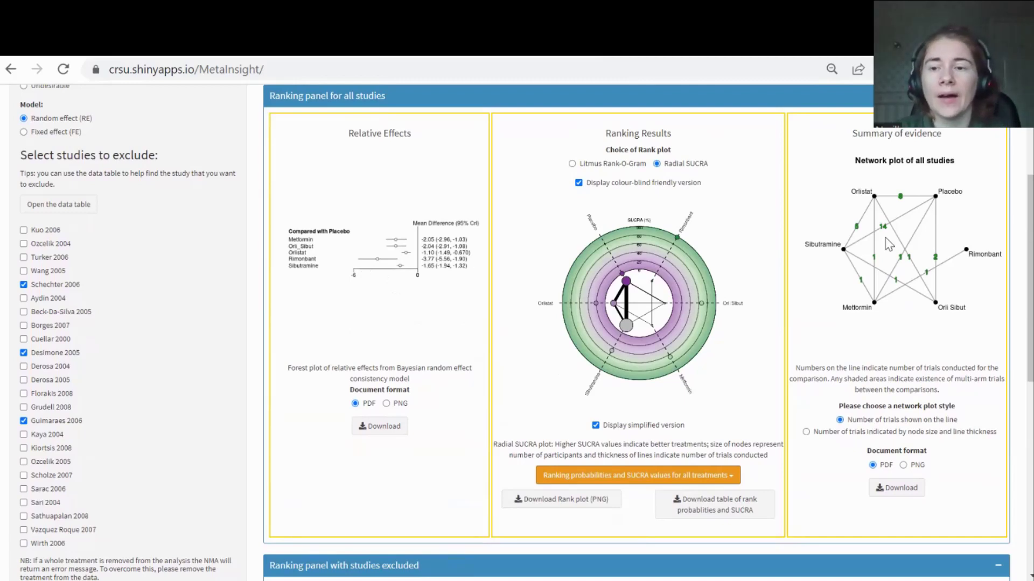
# Bring up the browser's image options for the all-studies network plot, then dismiss them.
pyautogui.scroll(-1, 888, 242)
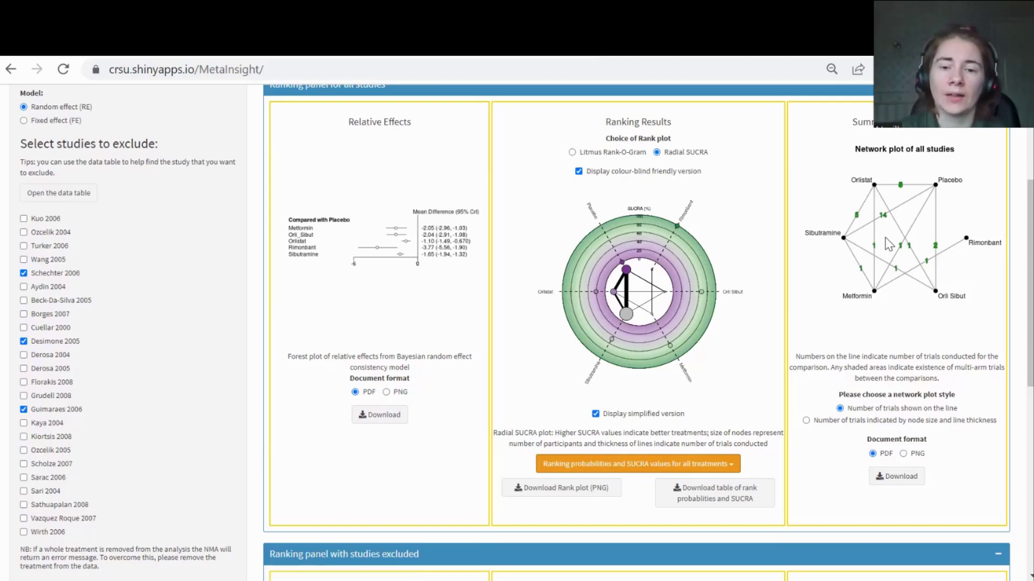
pyautogui.scroll(-1, 888, 245)
pyautogui.scroll(1, 888, 245)
pyautogui.rightClick(884, 237)
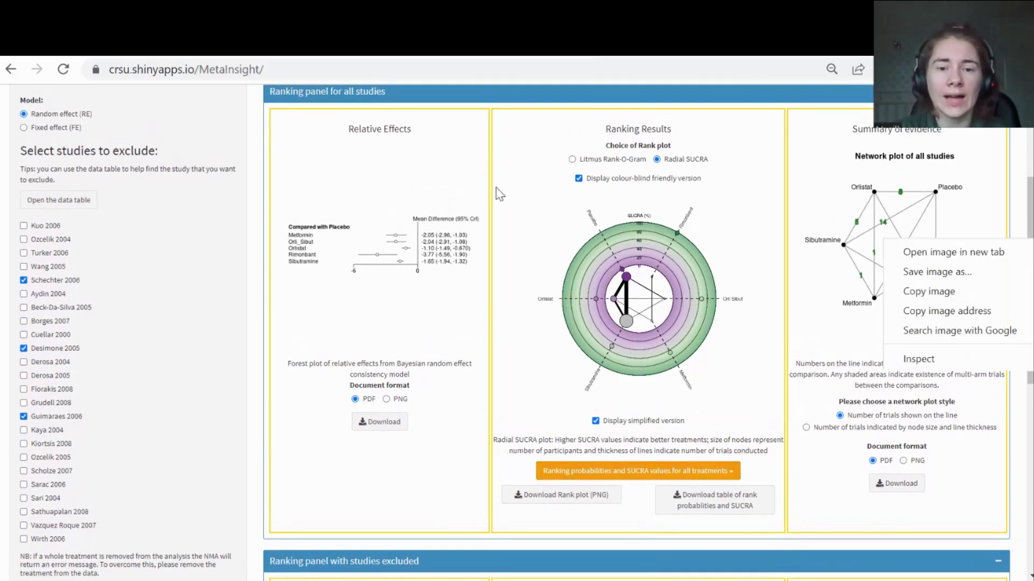
pyautogui.click(1017, 170)
# Look over the studies-excluded ranking panel, then go to the 3d Nodesplit model page.
pyautogui.scroll(-8, 1018, 170)
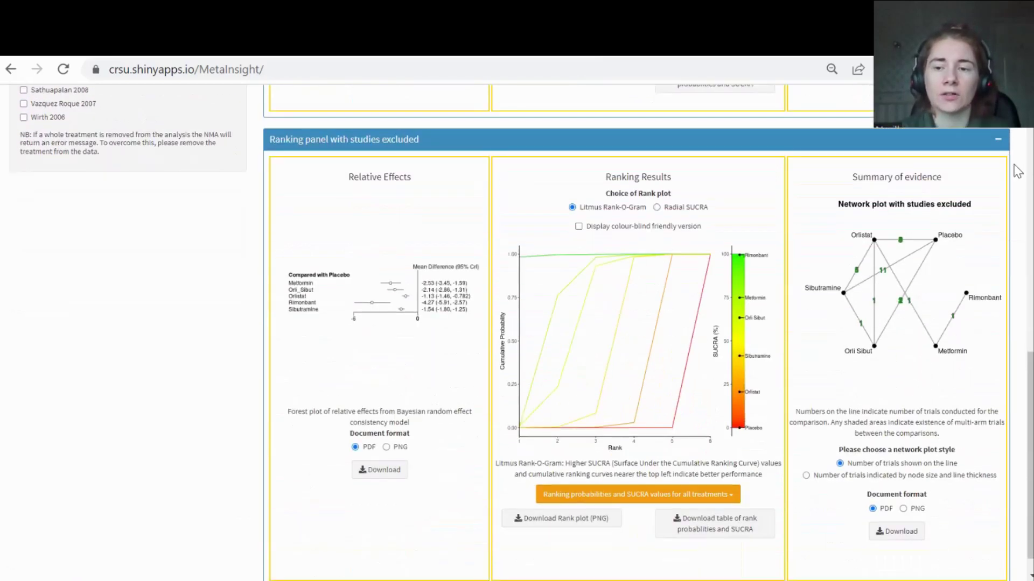
pyautogui.scroll(-1, 1017, 171)
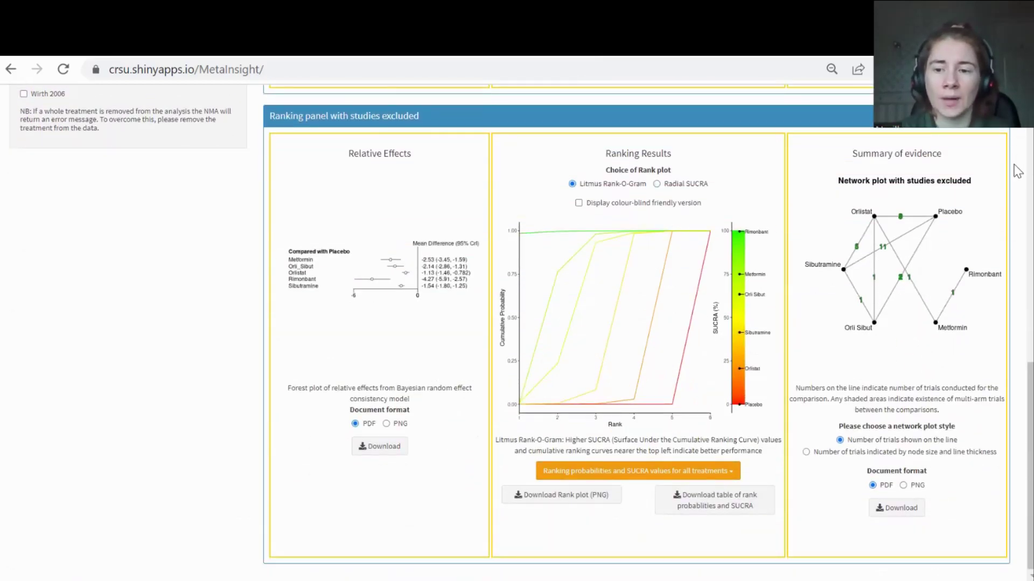
pyautogui.scroll(10, 1017, 171)
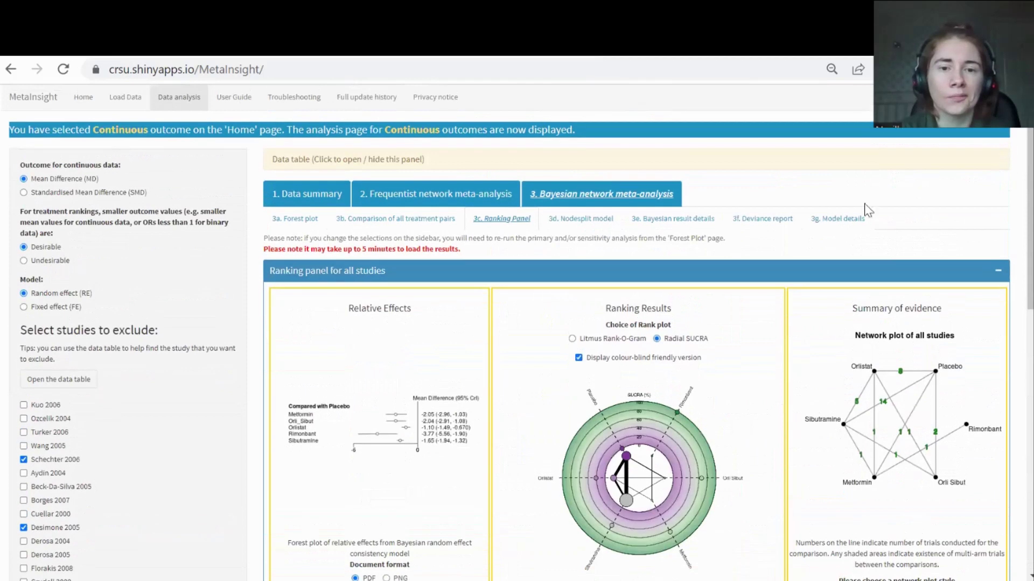
pyautogui.scroll(-9, 823, 234)
pyautogui.scroll(3, 823, 235)
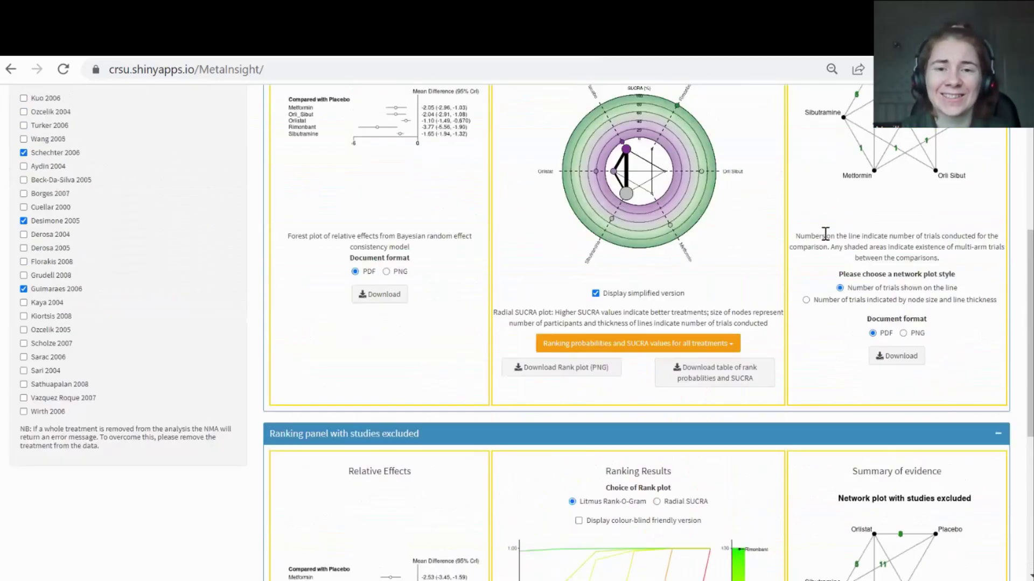
pyautogui.scroll(4, 825, 234)
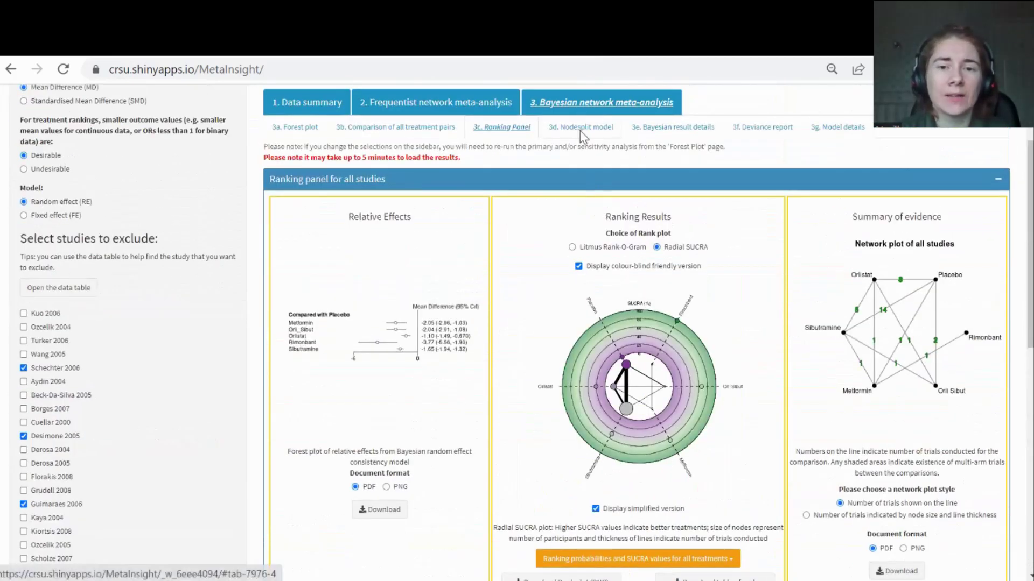
pyautogui.click(580, 130)
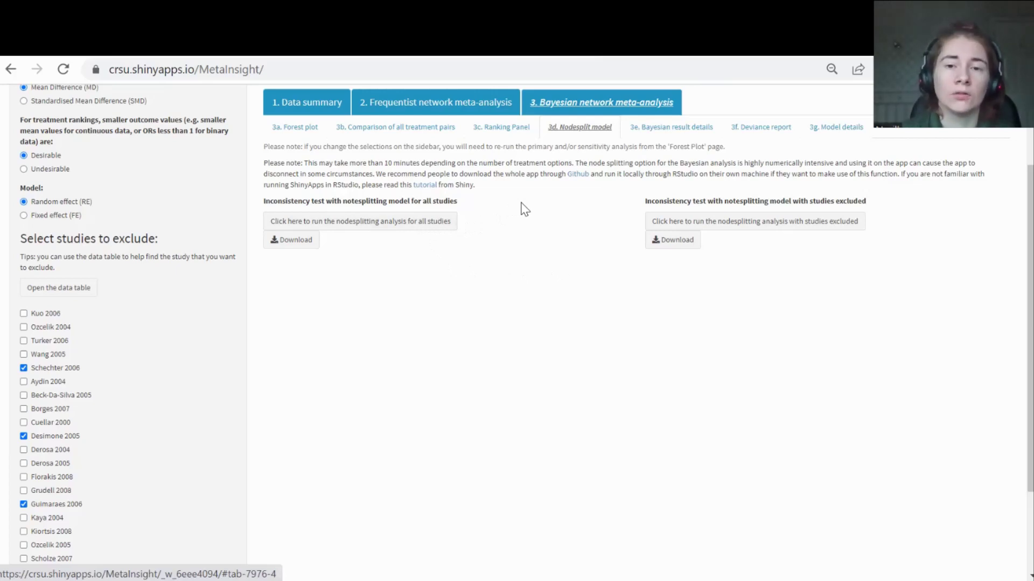
# Move from the Nodesplit model notes to the 3e Bayesian result details page.
pyautogui.click(667, 134)
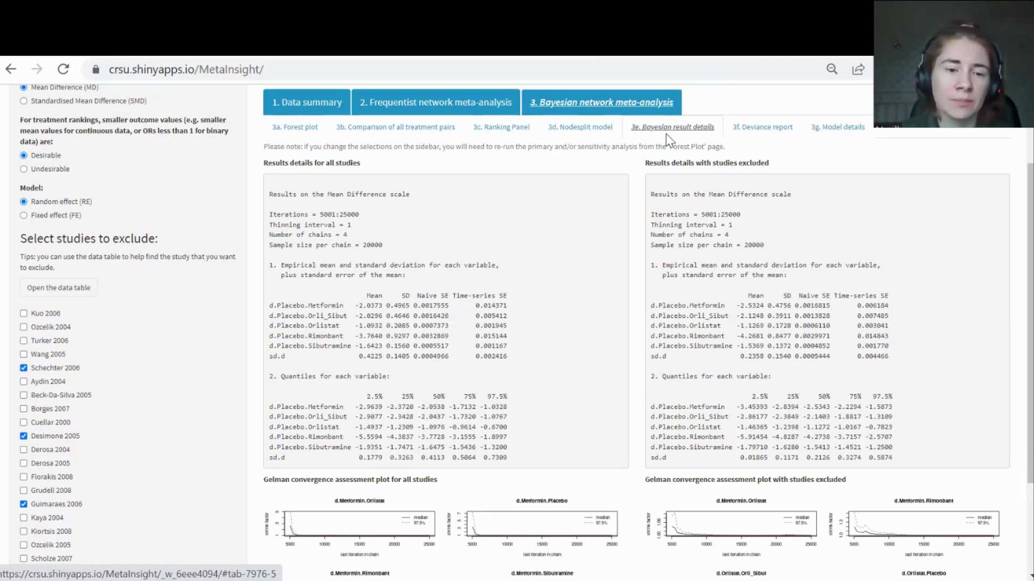
# Review the mean-difference summaries and Gelman plots, then go to the 3f Deviance report.
pyautogui.scroll(-3, 487, 297)
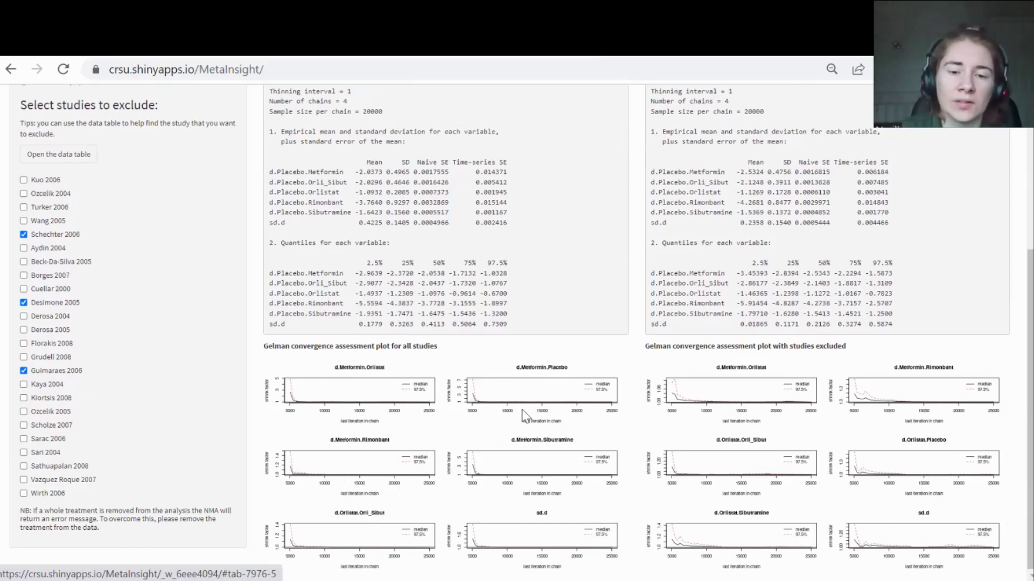
pyautogui.scroll(4, 496, 470)
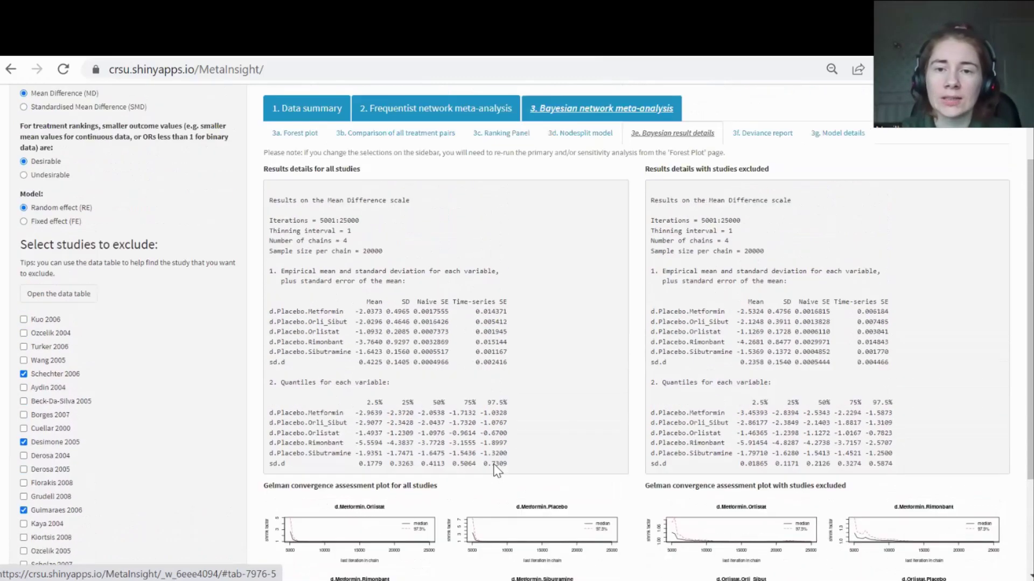
pyautogui.click(762, 216)
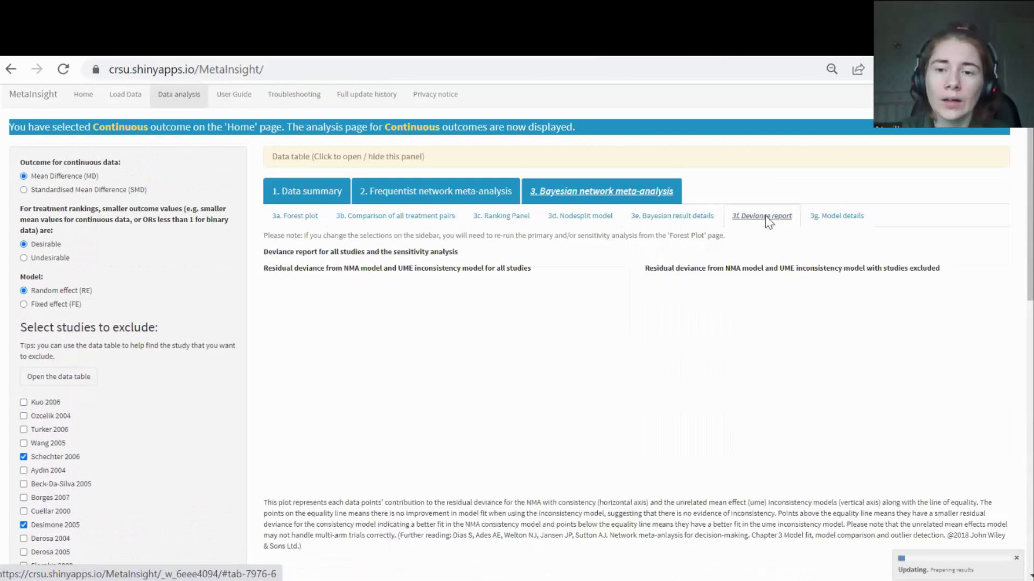
pyautogui.scroll(-2, 592, 284)
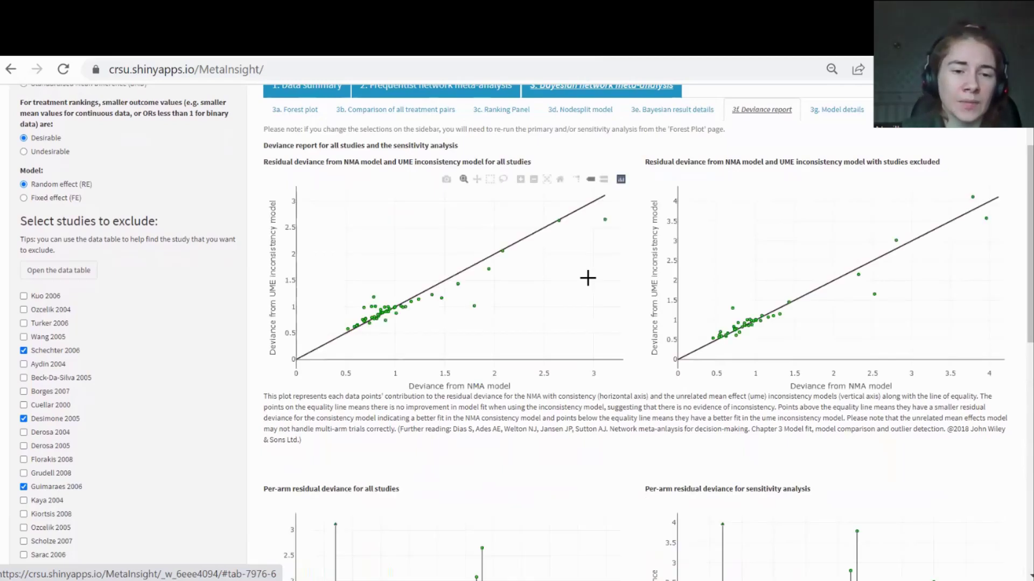
pyautogui.scroll(-10, 611, 430)
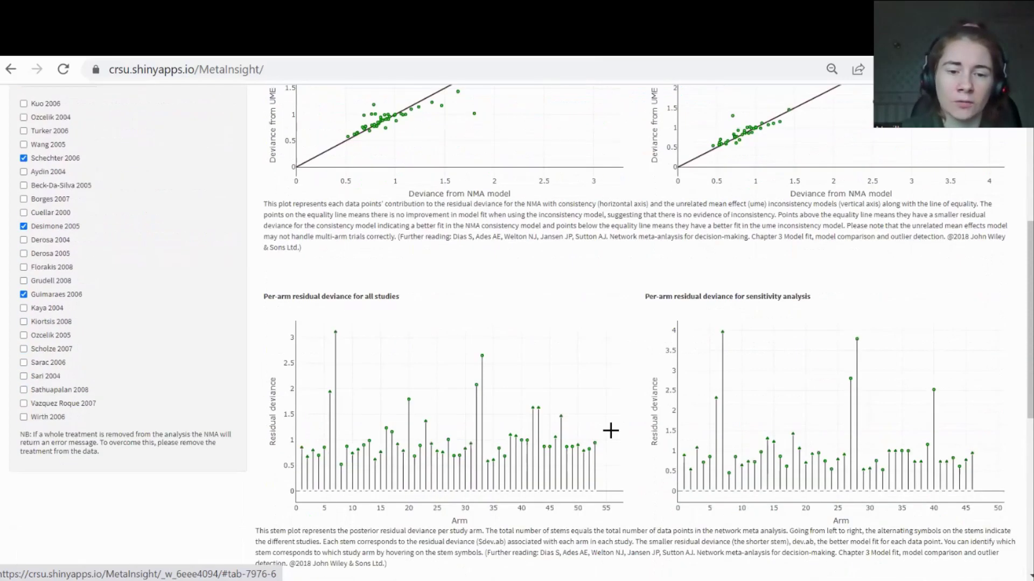
pyautogui.scroll(12, 610, 431)
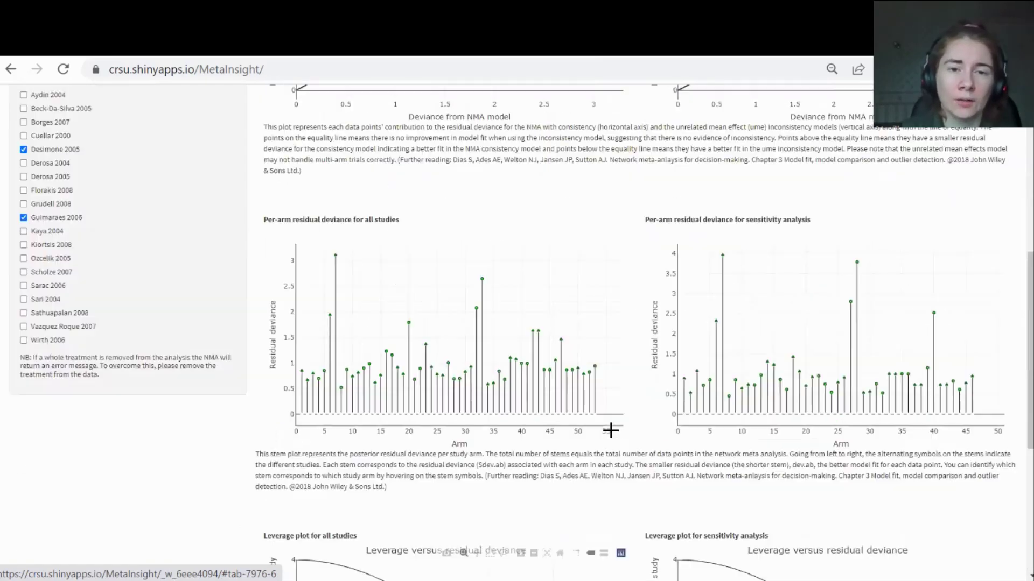
pyautogui.moveTo(485, 337)
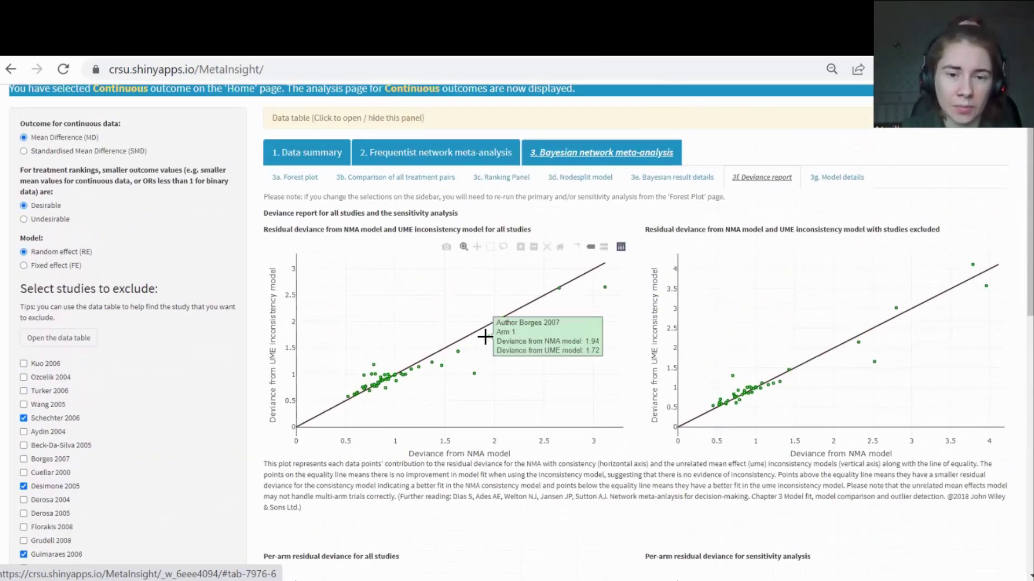
pyautogui.moveTo(370, 370)
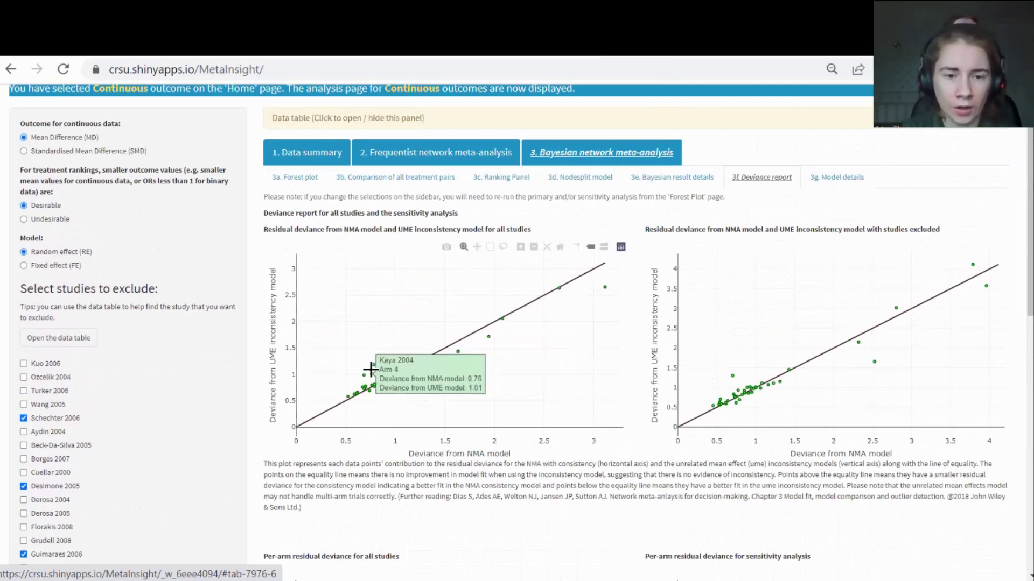
pyautogui.moveTo(363, 390)
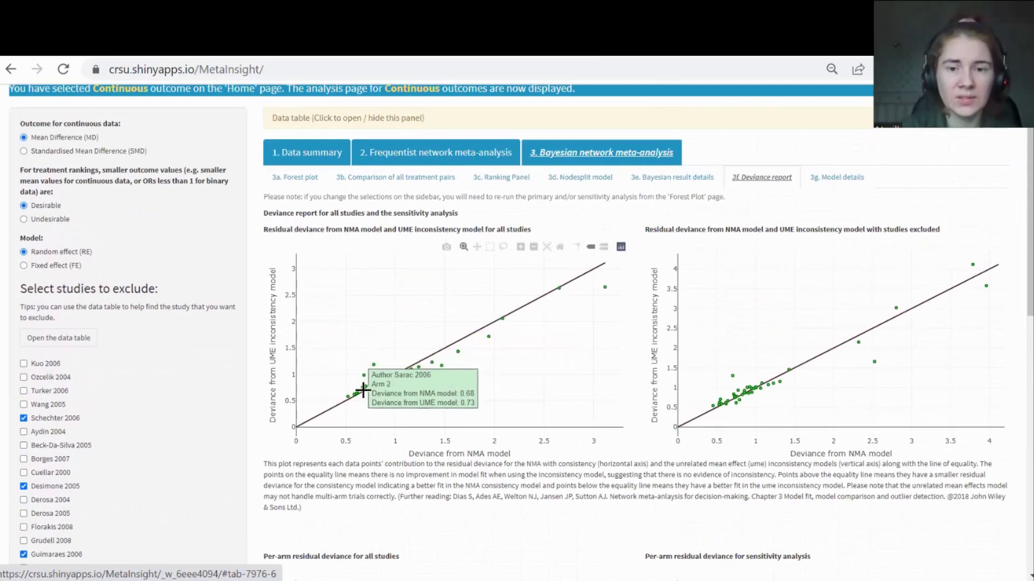
pyautogui.moveTo(603, 281)
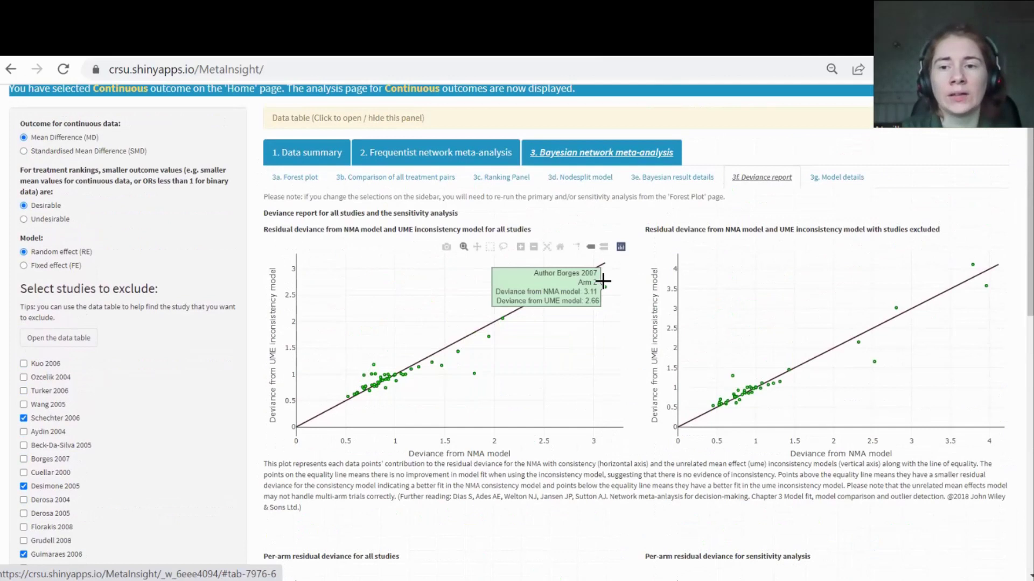
pyautogui.click(835, 177)
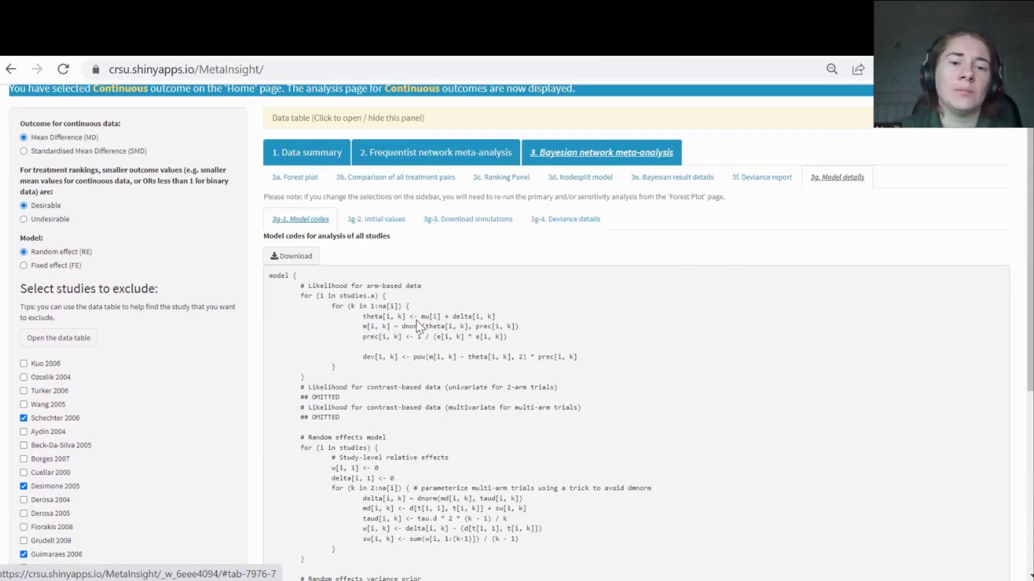
# Review the Bayesian model code, then list chain 1 initial values such as d.Metformin.Orlistat 1.447855.
pyautogui.scroll(-3, 418, 321)
pyautogui.scroll(-3, 418, 322)
pyautogui.scroll(7, 418, 321)
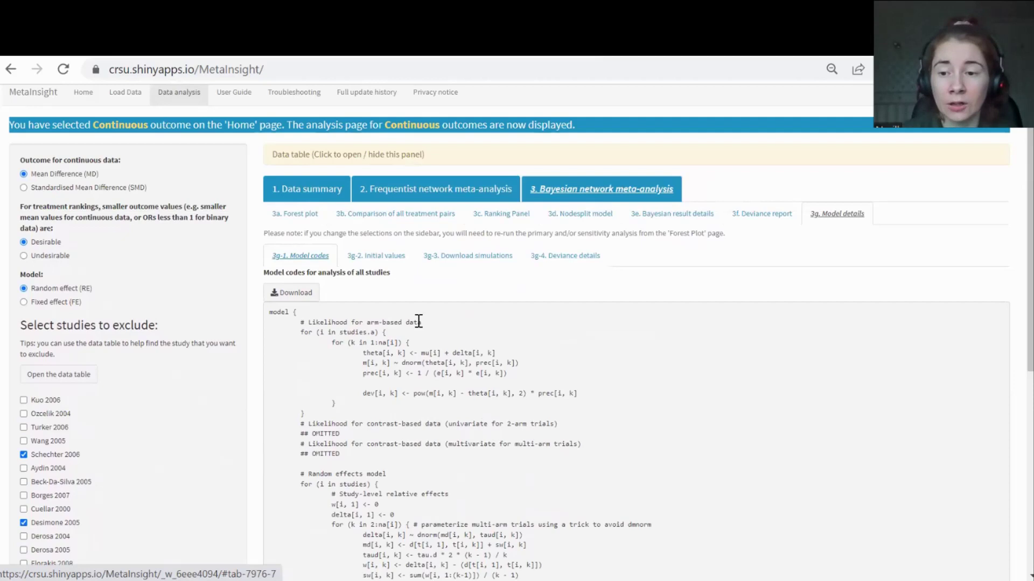
pyautogui.click(397, 261)
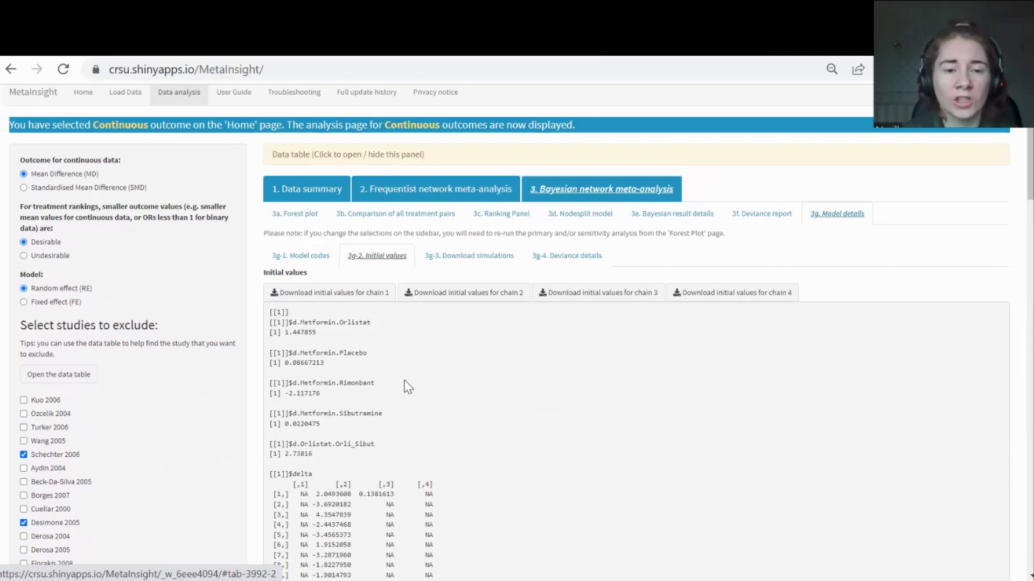
pyautogui.scroll(-10, 405, 380)
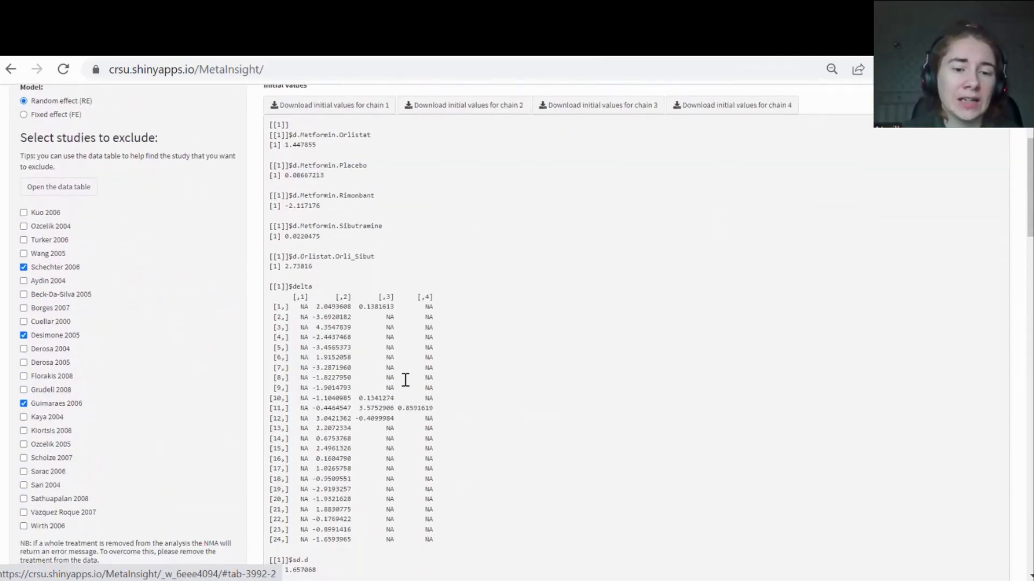
pyautogui.scroll(15, 405, 380)
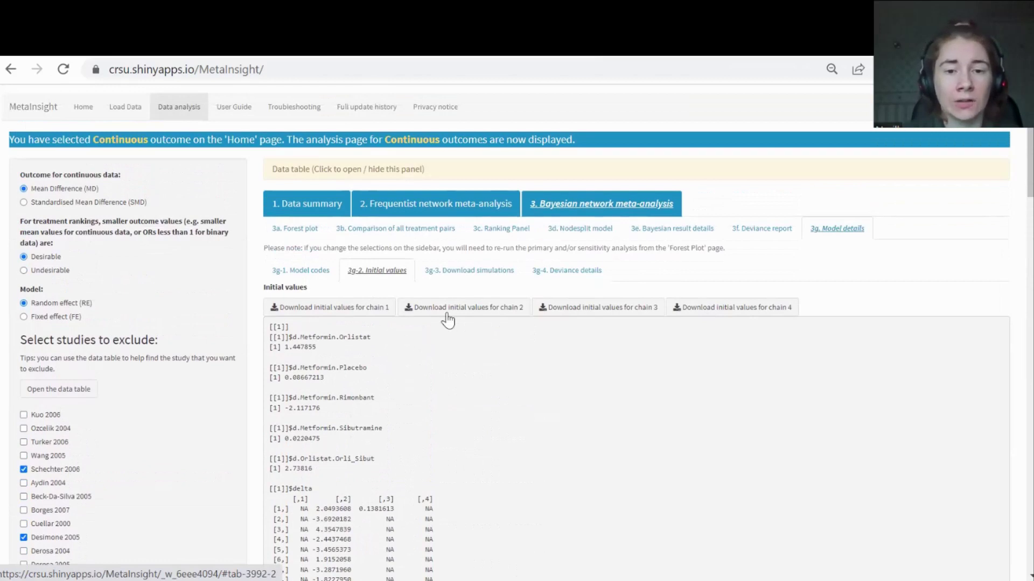
# Check the simulation downloads and deviance details (DIC 95.52708 all studies, 80.87931 sensitivity), then the User Guide.
pyautogui.click(483, 273)
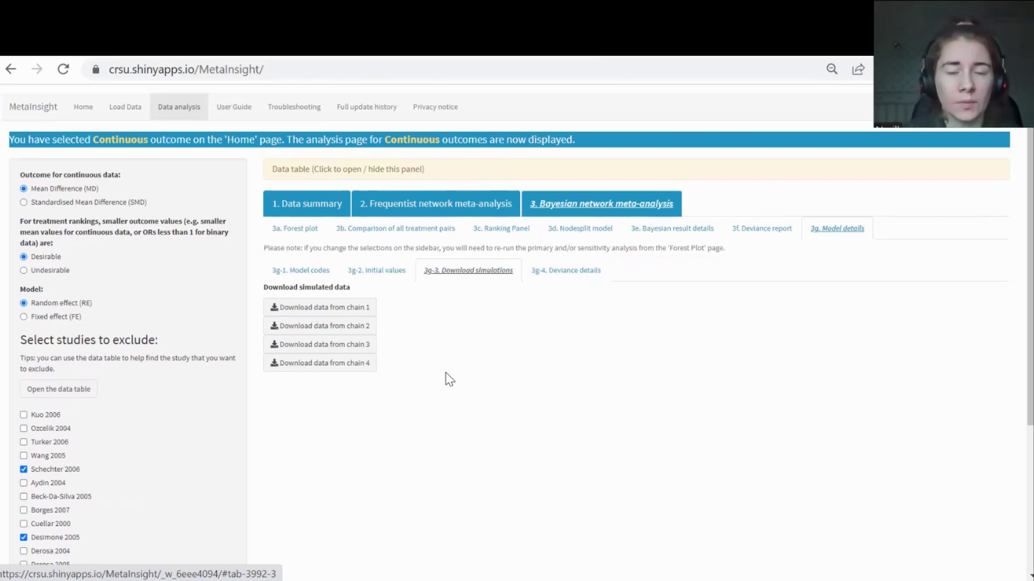
pyautogui.click(557, 274)
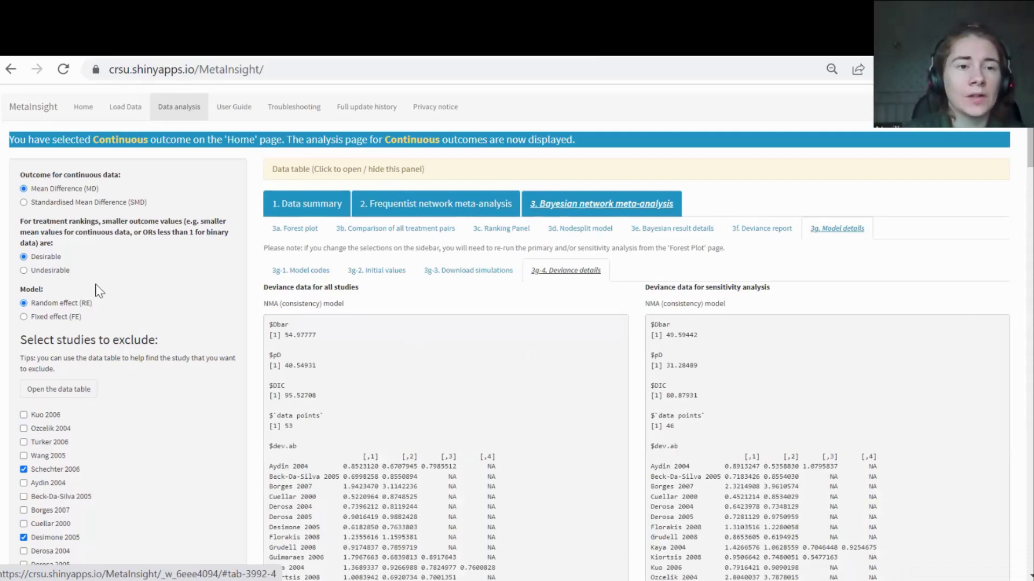
pyautogui.click(233, 110)
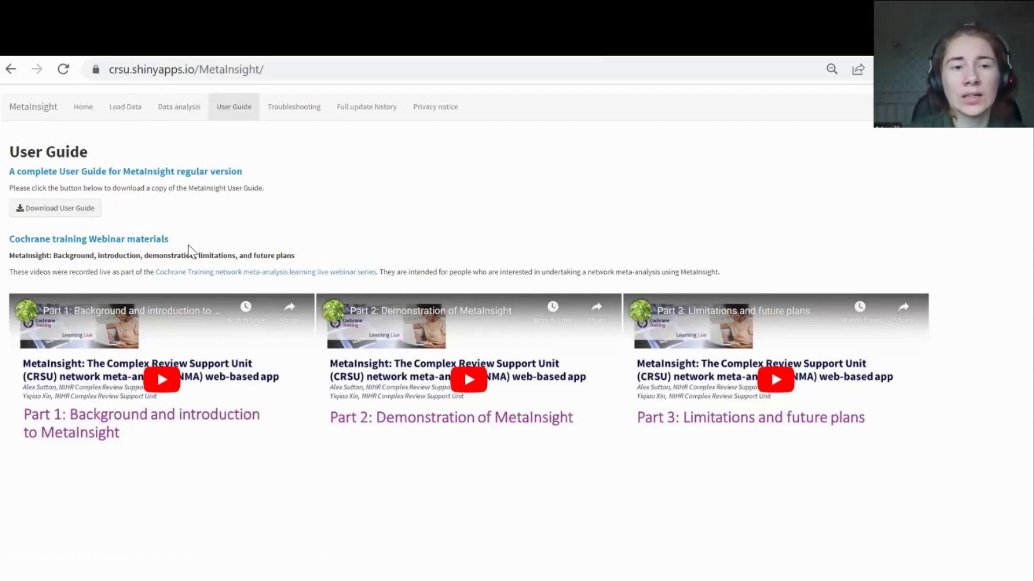
# Read through the five-page ts2.pdf troubleshooting guide on common data formatting errors.
pyautogui.click(295, 110)
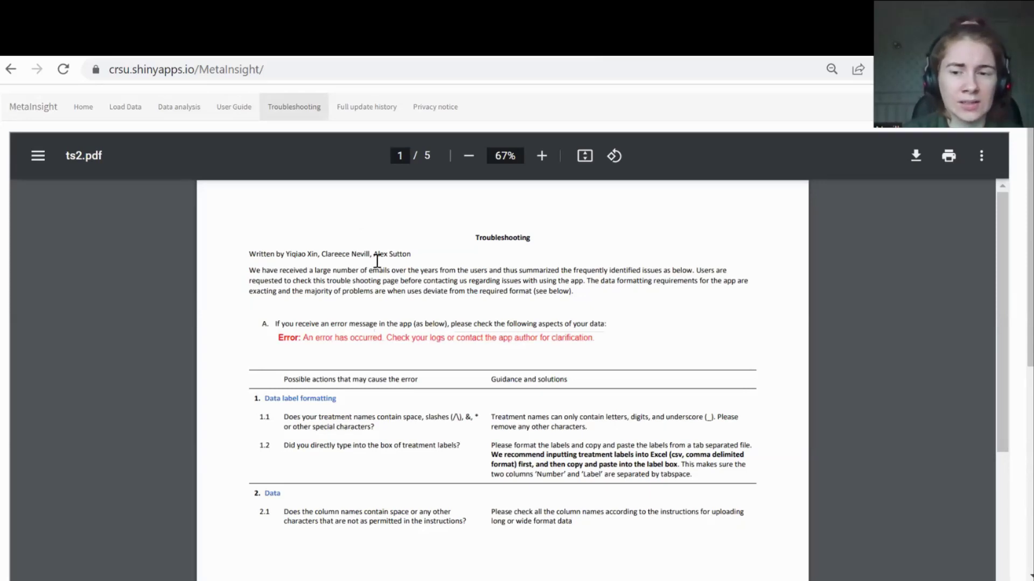
pyautogui.scroll(-4, 401, 309)
pyautogui.scroll(-5, 401, 309)
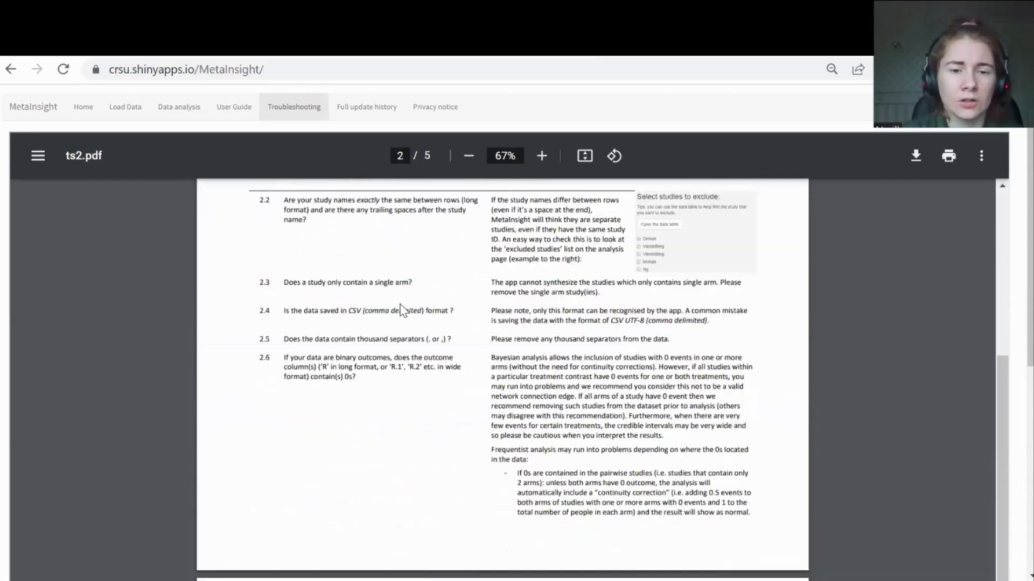
pyautogui.scroll(-20, 401, 308)
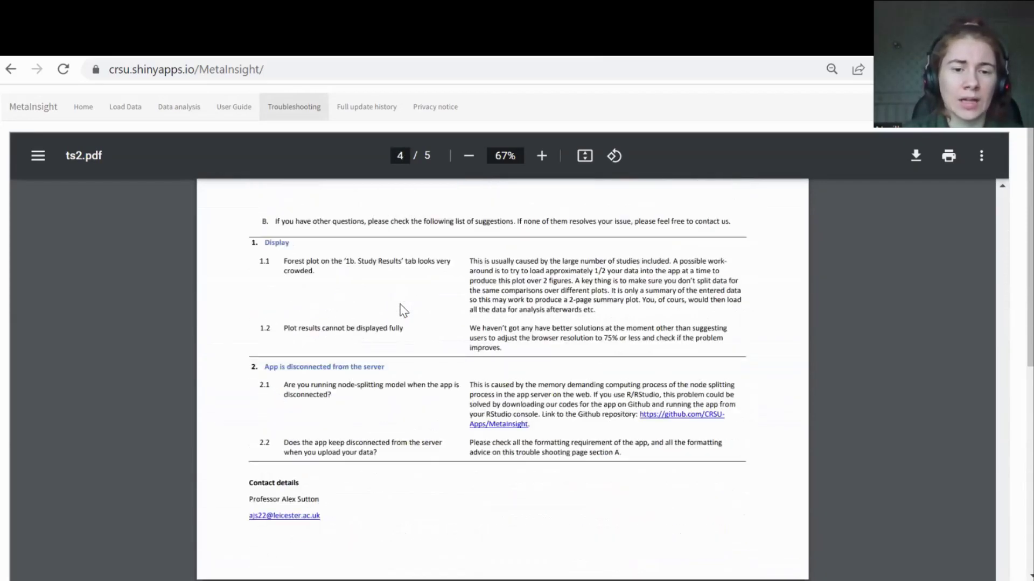
pyautogui.scroll(10, 402, 309)
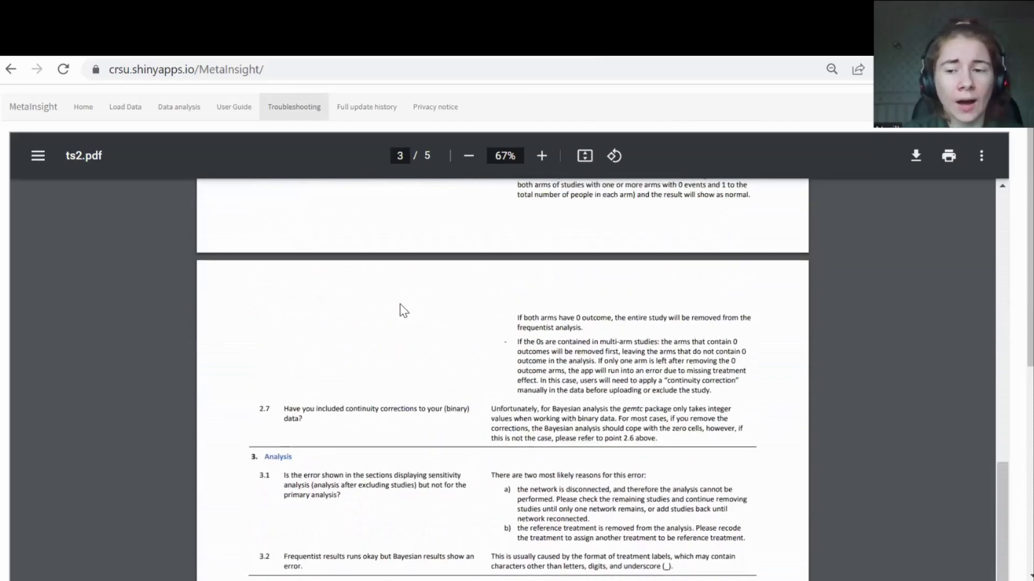
pyautogui.scroll(18, 401, 309)
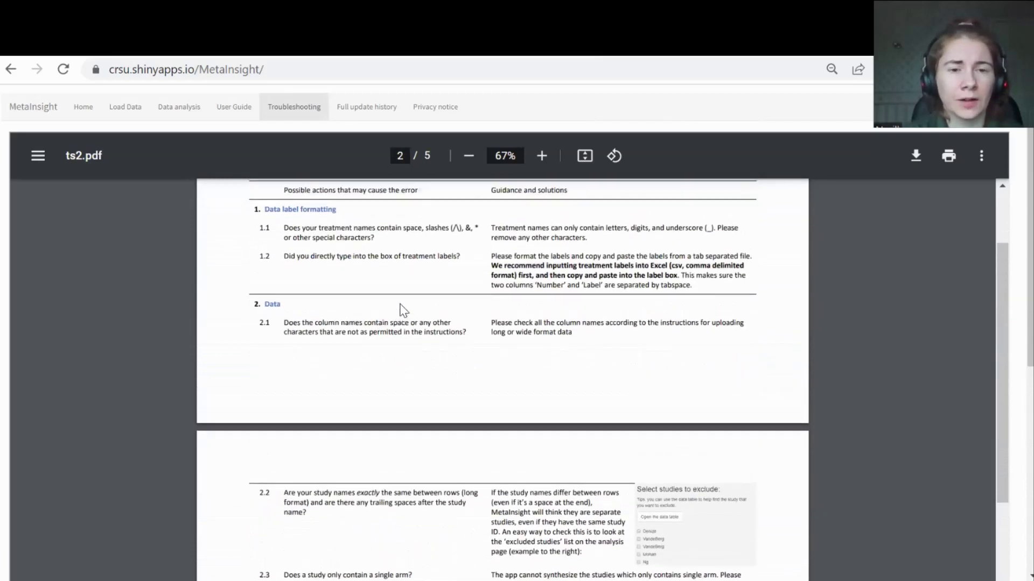
pyautogui.scroll(2, 402, 310)
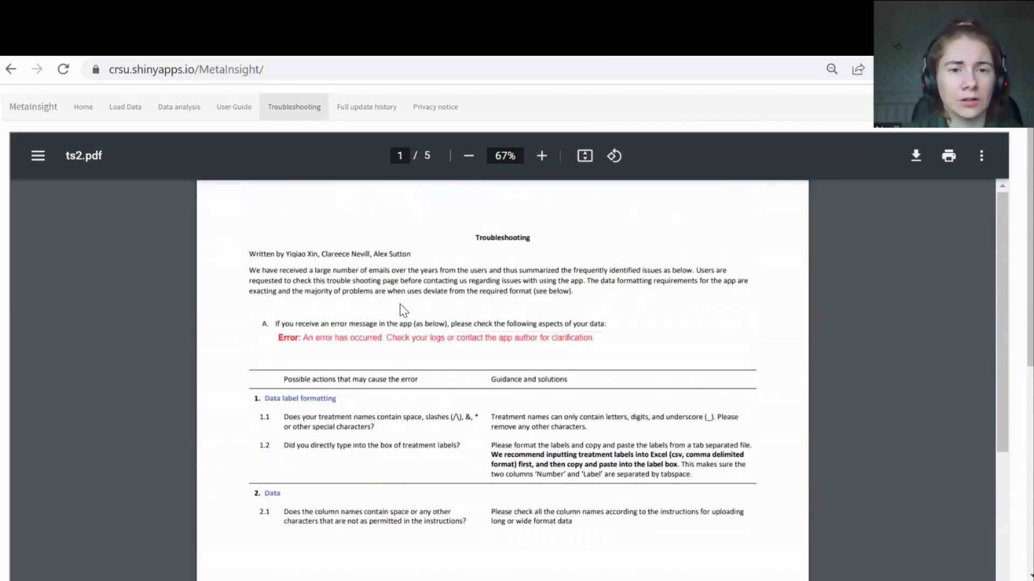
# Look through the full update history PDF.
pyautogui.click(371, 107)
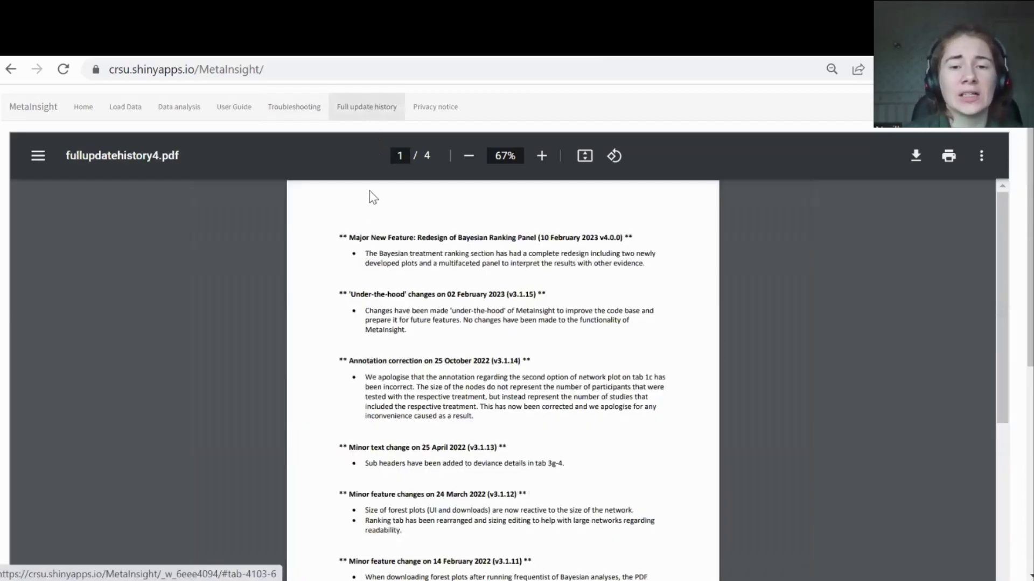
pyautogui.scroll(-12, 383, 229)
pyautogui.scroll(12, 383, 229)
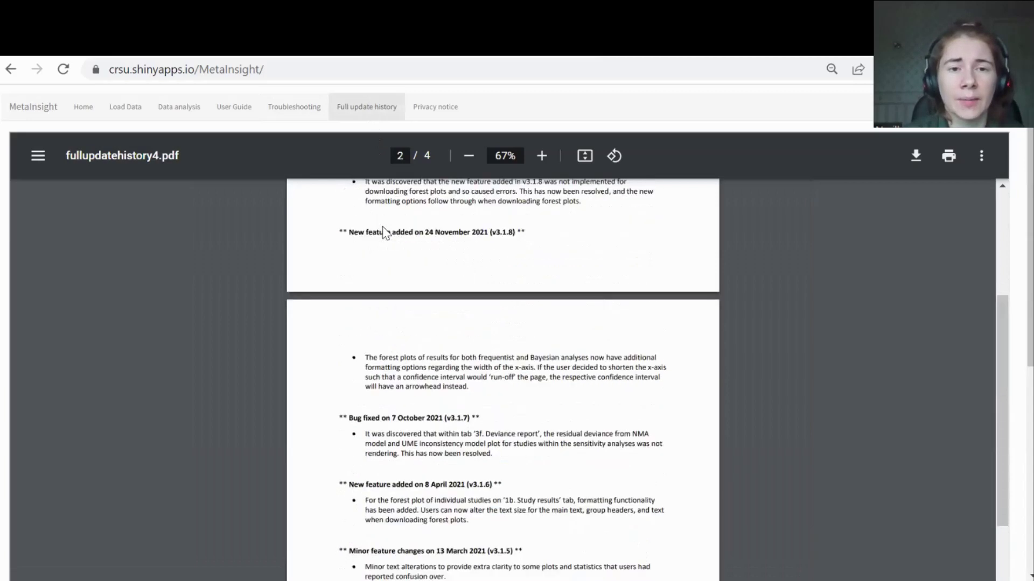
# View the one-page gdpr.pdf privacy notice about Google Analytics data collection.
pyautogui.click(436, 107)
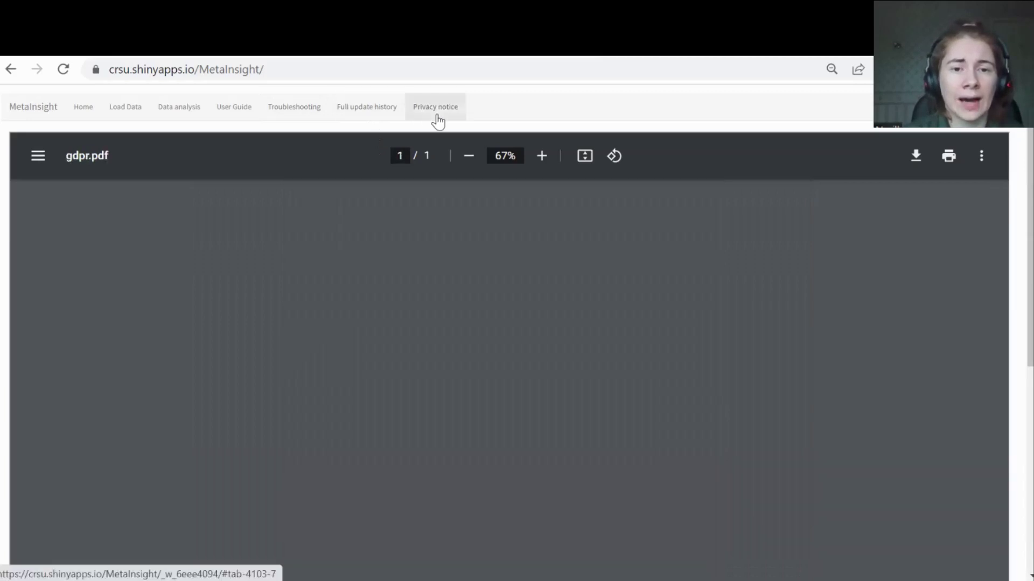
pyautogui.scroll(-2, 486, 295)
pyautogui.scroll(2, 485, 295)
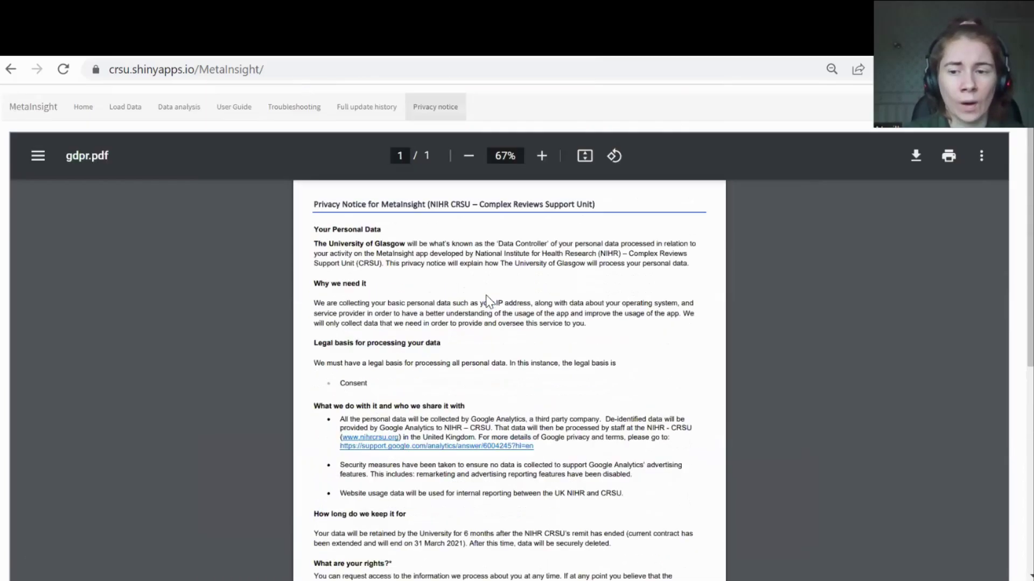